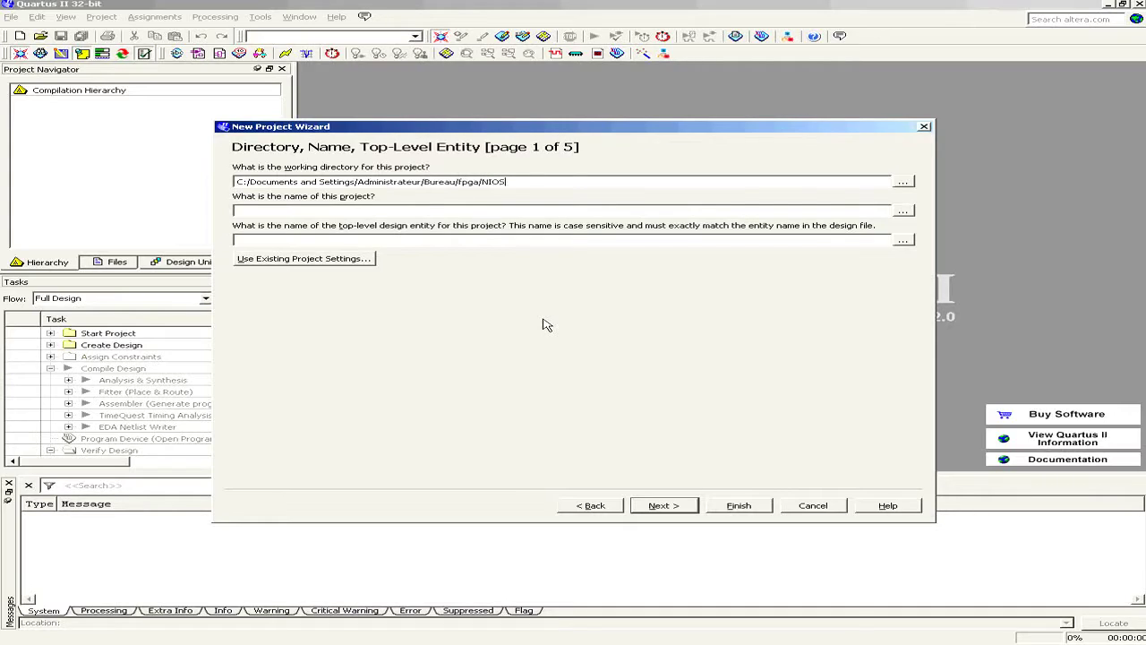
Name the project and its top-level entity NIOSII and create the project without further wizard settings
{"action": "left_click", "coordinate": [451, 211]}
{"action": "type", "text": "NIOSII"}
{"action": "left_click", "coordinate": [738, 506]}
{"action": "left_click", "coordinate": [541, 335]}
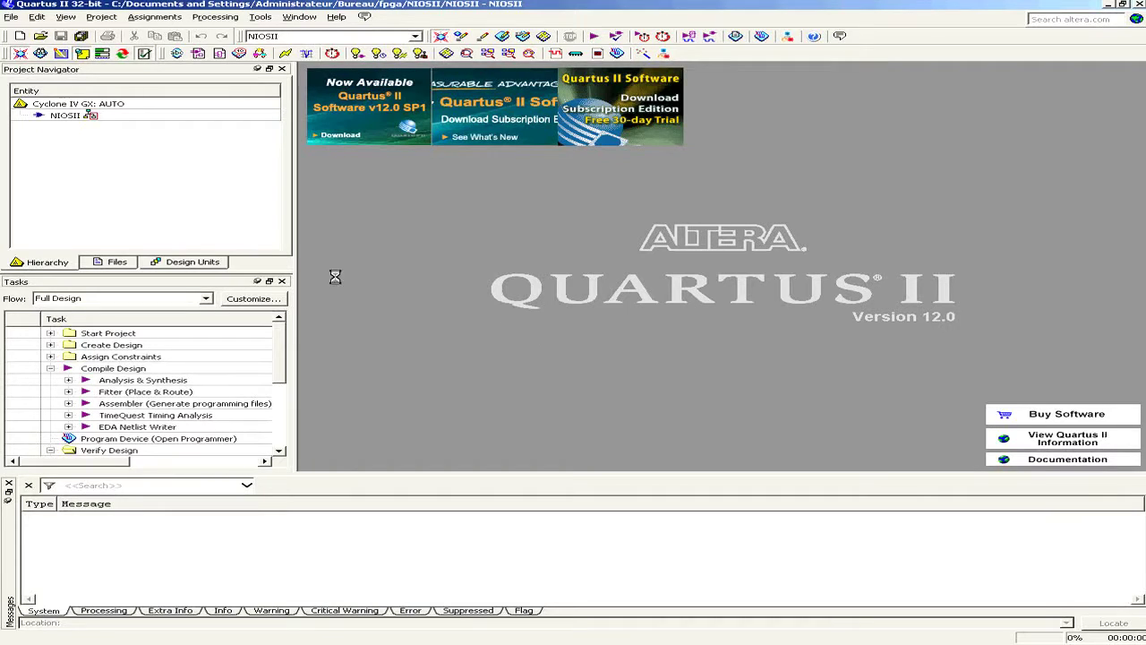
Set the project's target device to the Cyclone II EP2C8Q208C8
{"action": "double_click", "coordinate": [80, 104]}
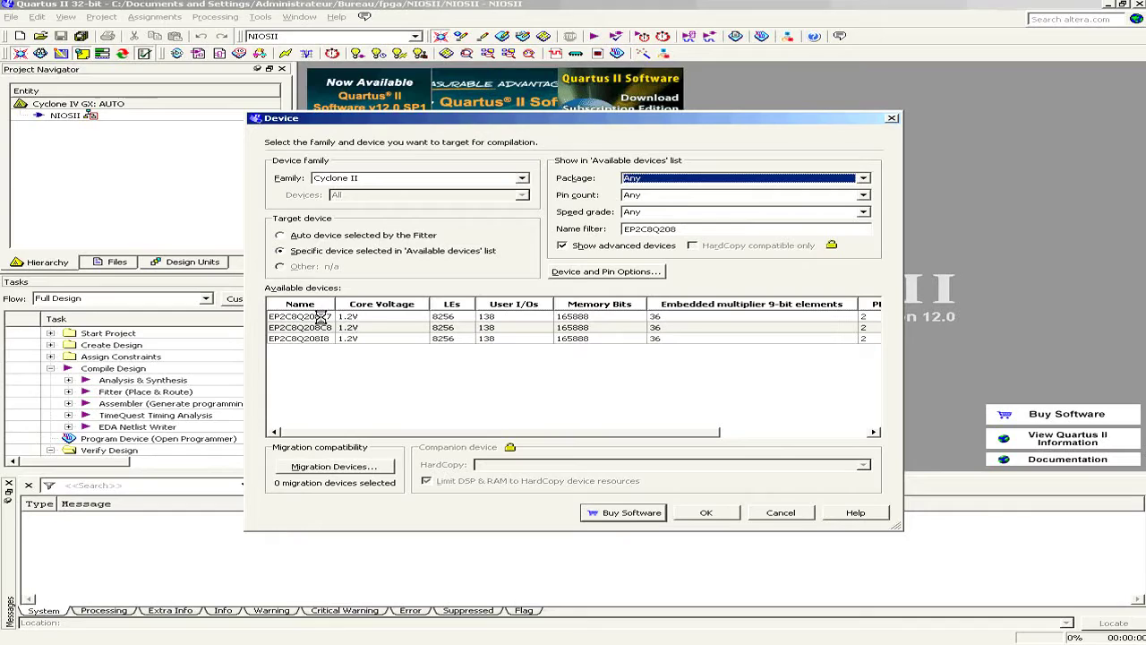
{"action": "left_click", "coordinate": [336, 327]}
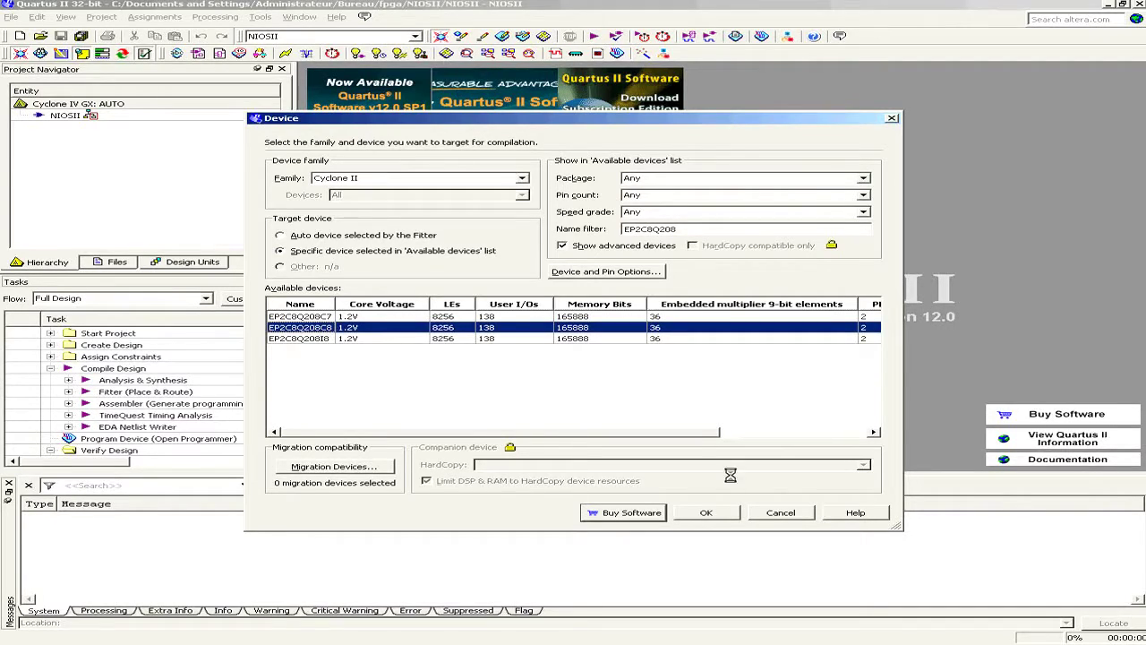
{"action": "left_click", "coordinate": [711, 512]}
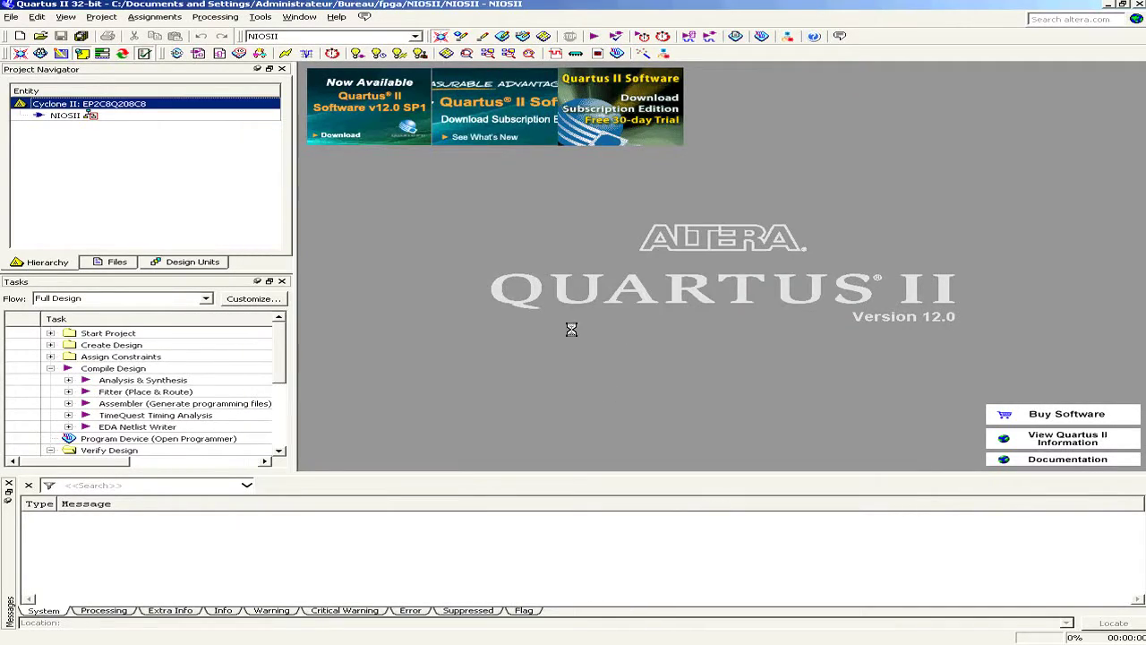
Launch SOPC Builder for the NIOSII project and add a Nios II/e processor to the system
{"action": "left_click", "coordinate": [89, 116]}
{"action": "left_click", "coordinate": [254, 17]}
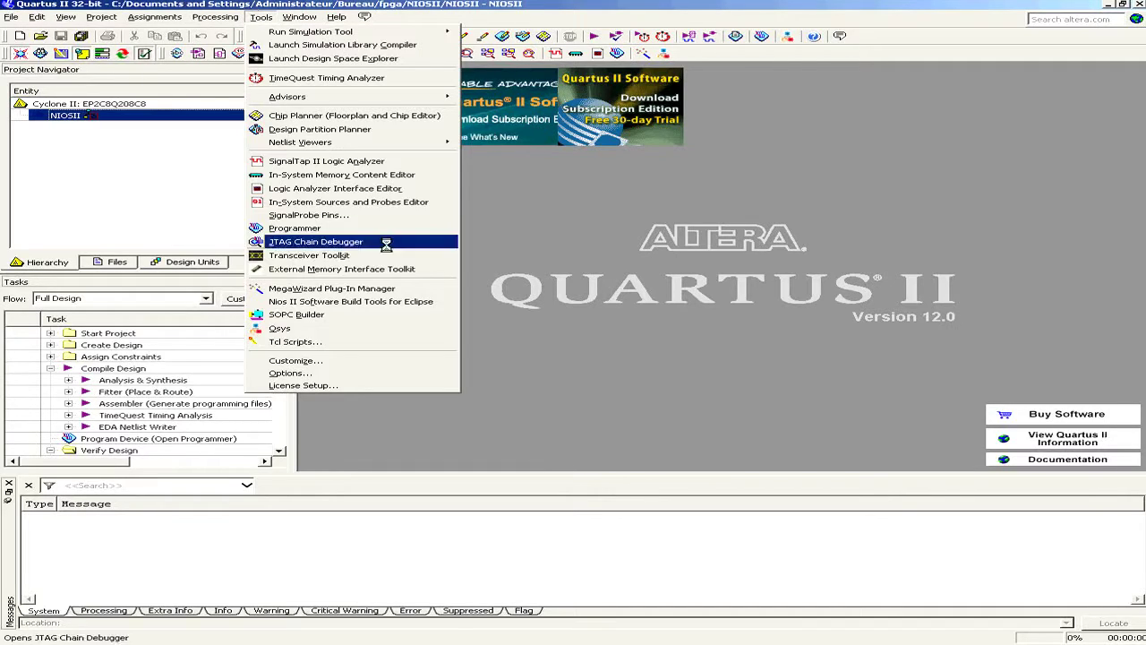
{"action": "left_click", "coordinate": [367, 312]}
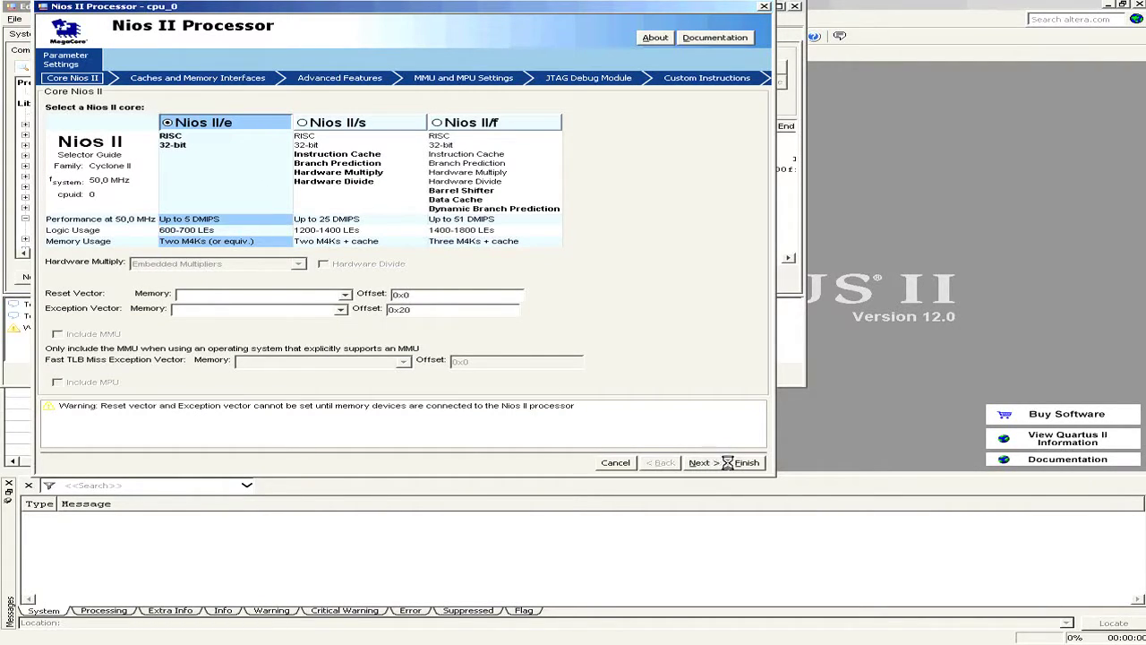
{"action": "left_click", "coordinate": [746, 461]}
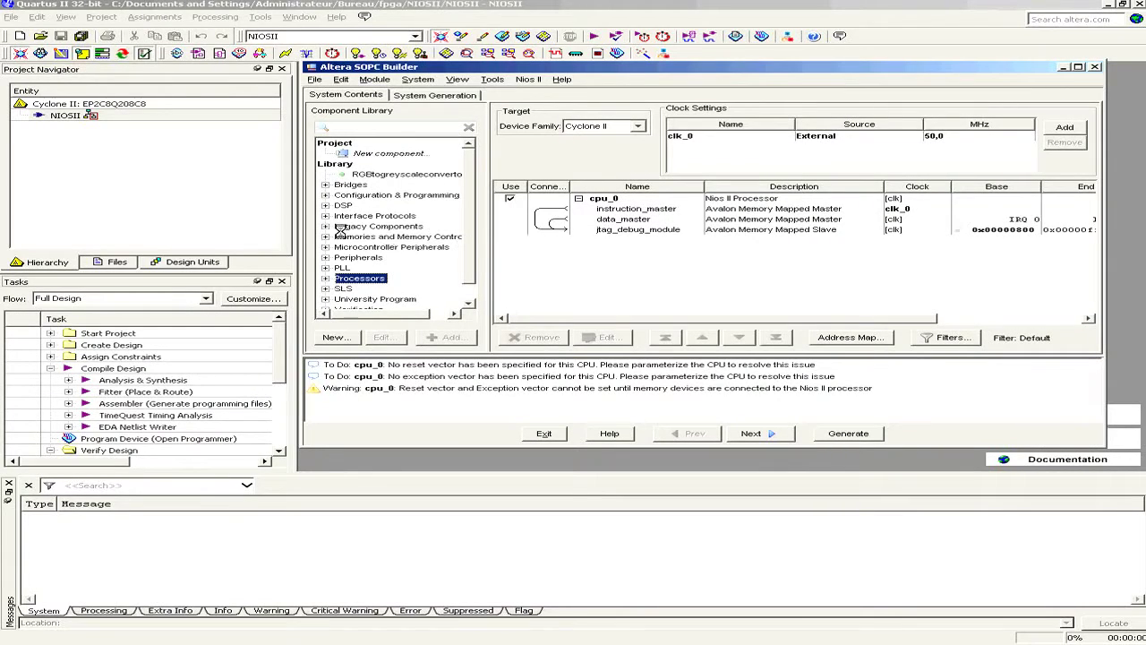
Add an On-Chip Memory (RAM or ROM) component with its default 32-bit, 4096-byte RAM settings
{"action": "left_click", "coordinate": [325, 237]}
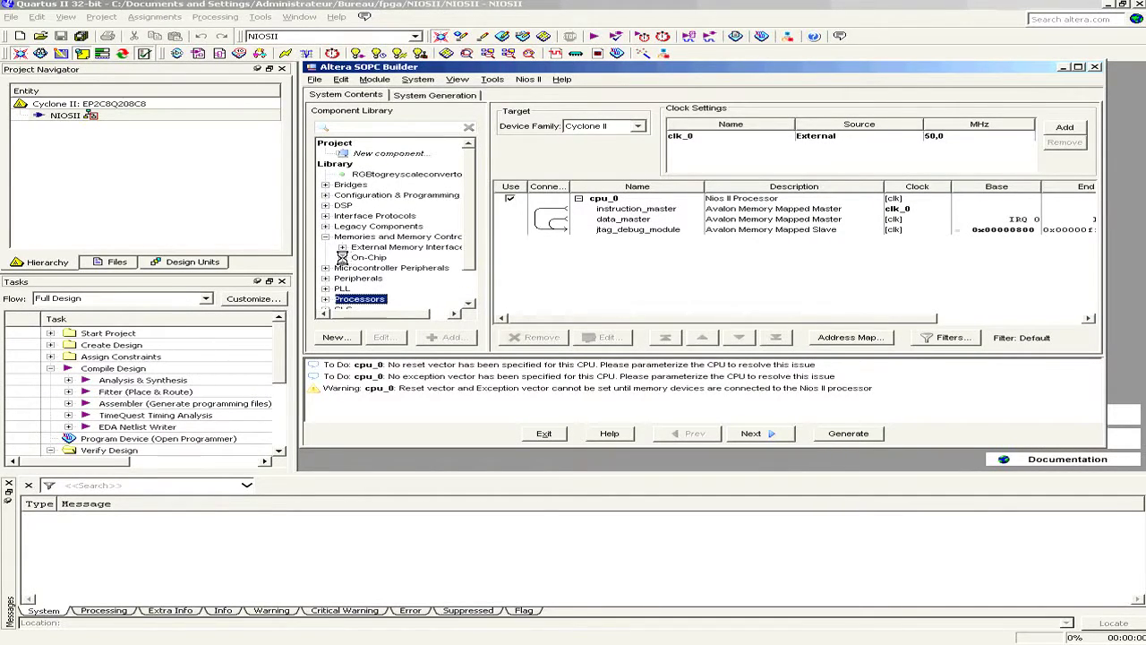
{"action": "left_click", "coordinate": [343, 257]}
{"action": "left_click", "coordinate": [374, 242]}
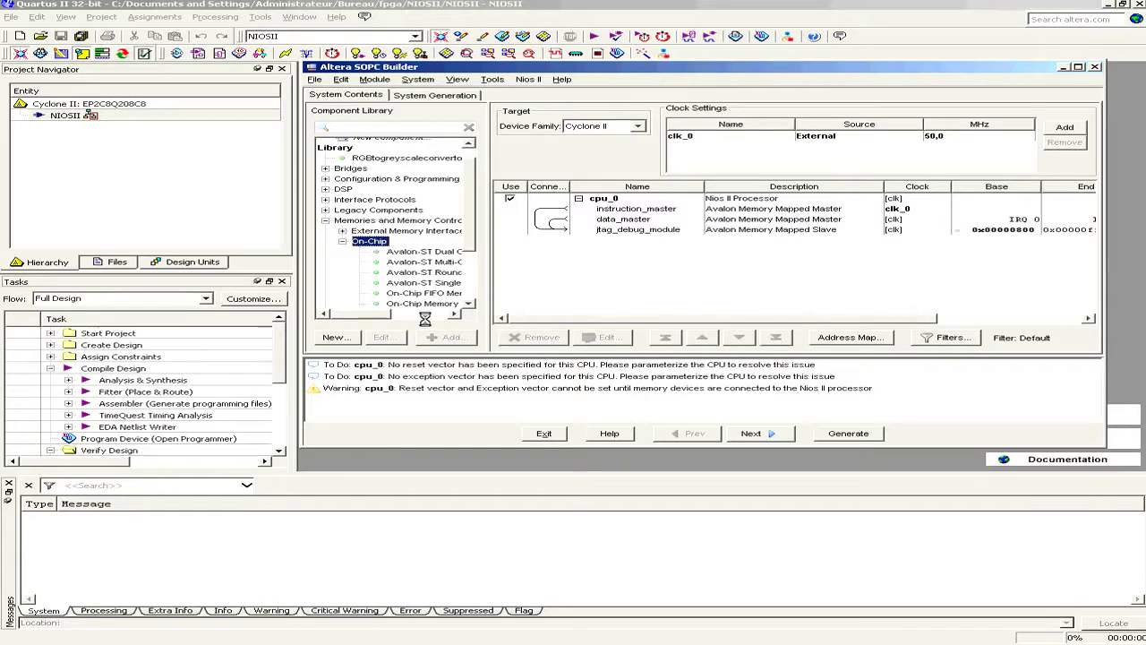
{"action": "left_click_drag", "start_coordinate": [468, 253], "coordinate": [539, 255]}
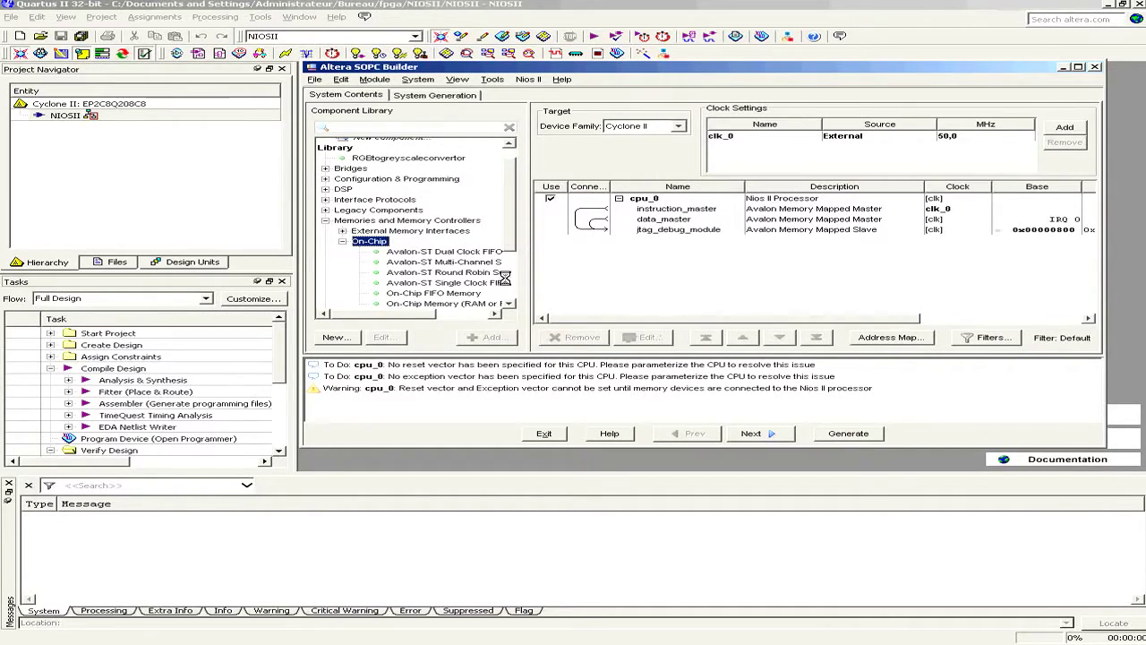
{"action": "scroll", "coordinate": [504, 264], "scroll_direction": "down", "scroll_amount": 1}
{"action": "left_click", "coordinate": [465, 274]}
{"action": "left_click_drag", "start_coordinate": [417, 311], "coordinate": [446, 312]}
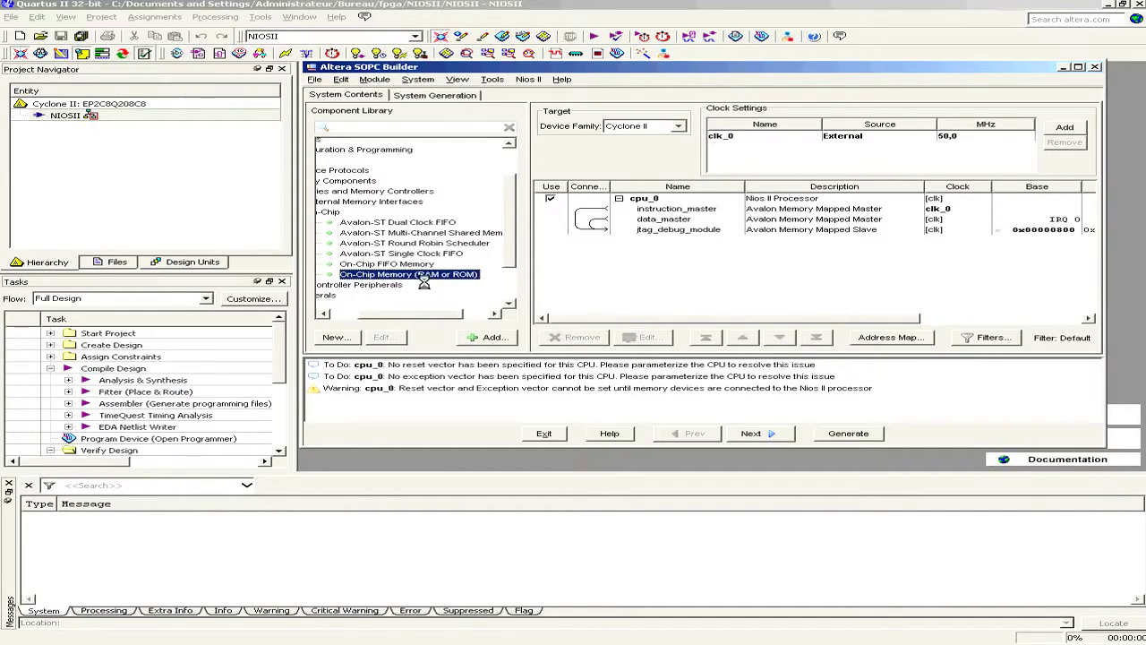
{"action": "left_click", "coordinate": [490, 336]}
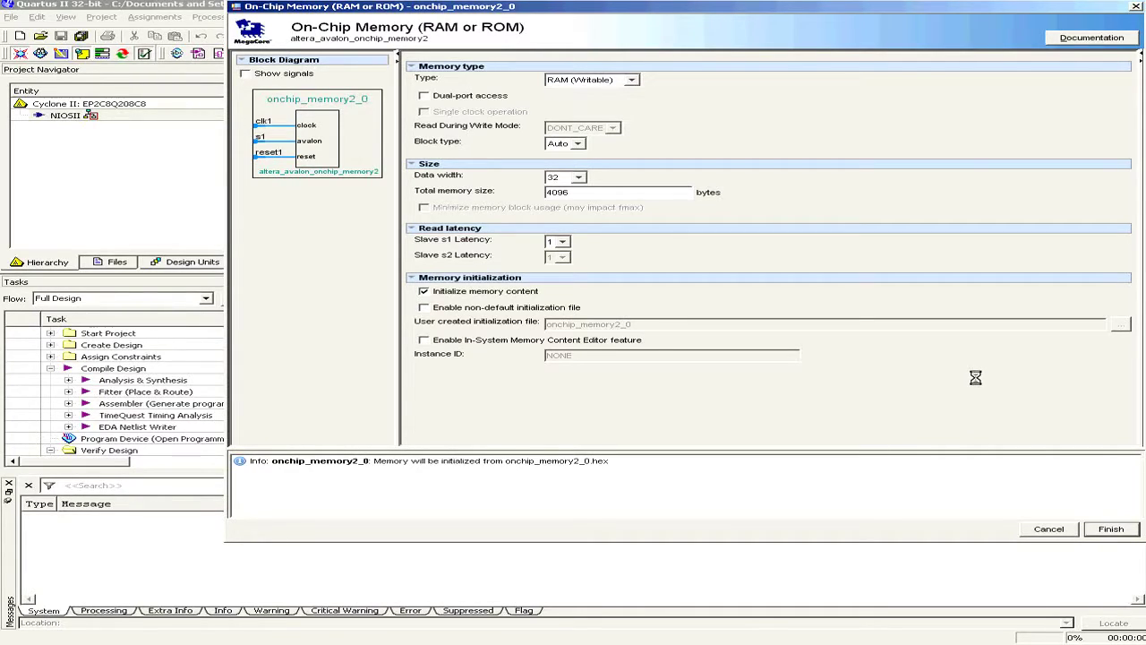
{"action": "left_click", "coordinate": [1102, 525]}
Add a PIO (Parallel I/O) peripheral, 8 bits wide, with its direction set to Input
{"action": "left_click_drag", "start_coordinate": [433, 313], "coordinate": [370, 312]}
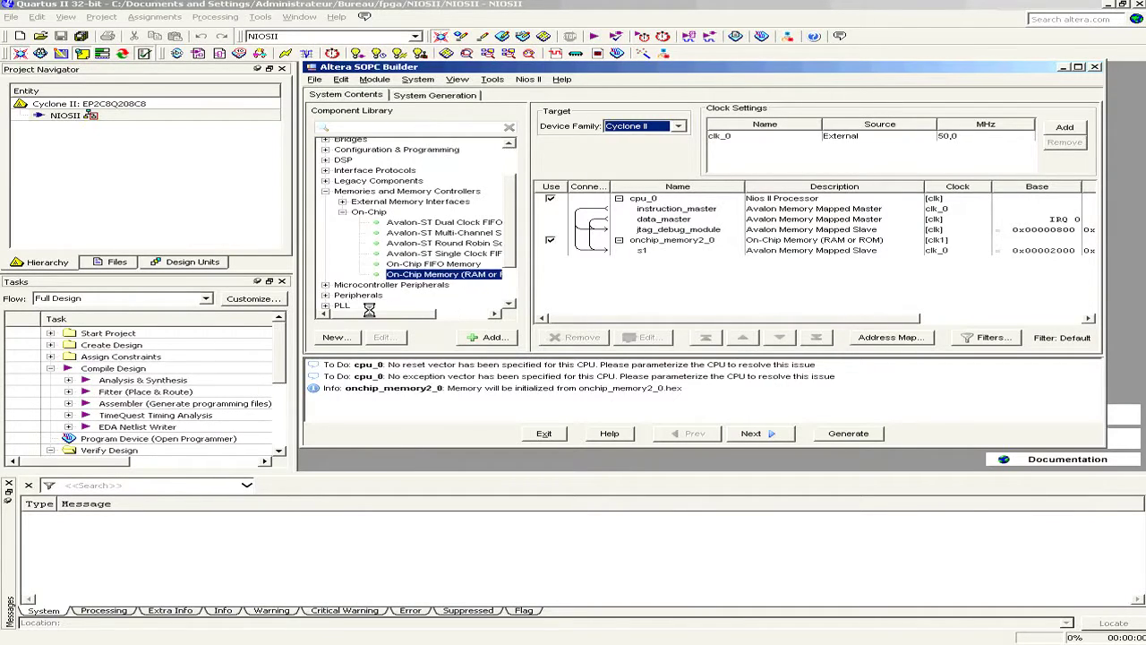
{"action": "left_click", "coordinate": [325, 192]}
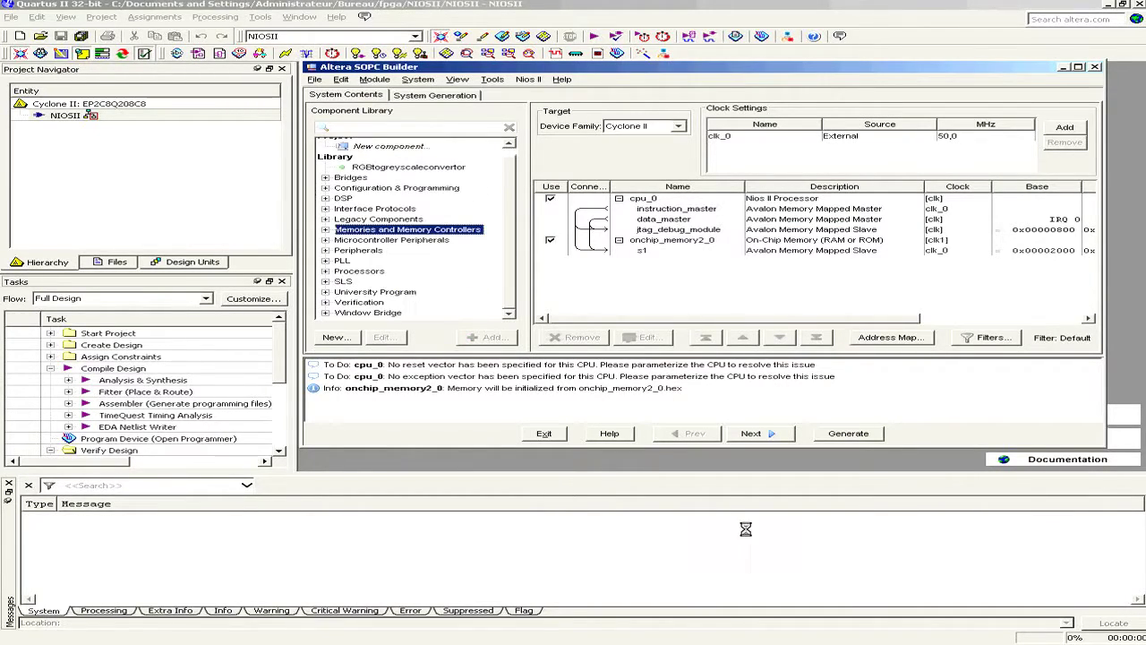
{"action": "left_click", "coordinate": [325, 250]}
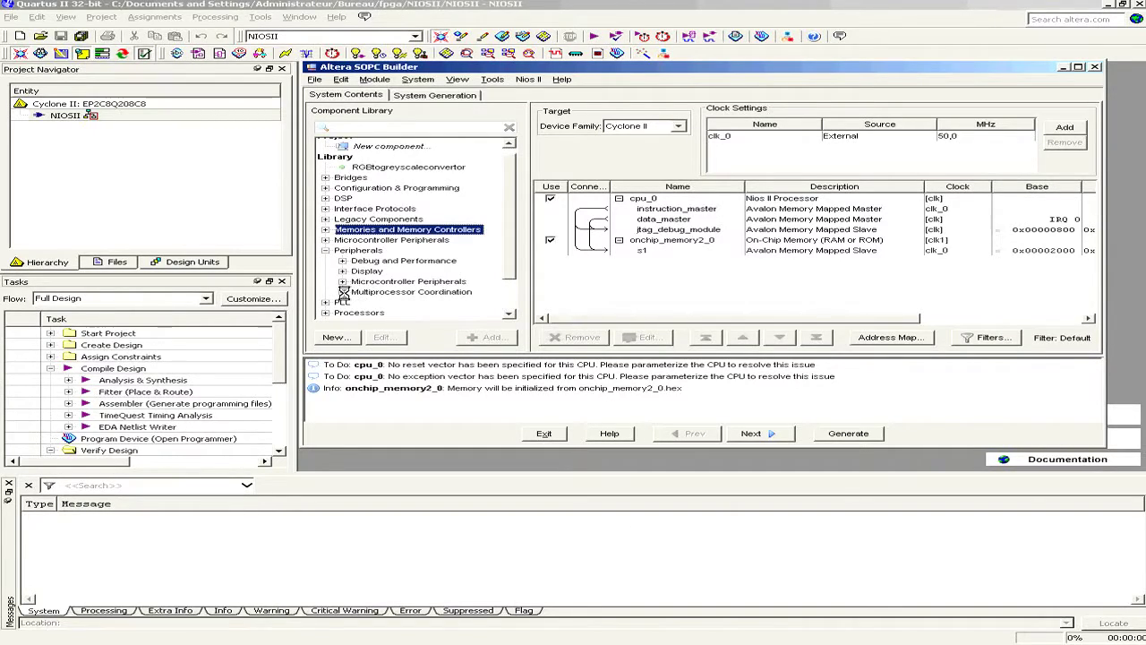
{"action": "left_click", "coordinate": [342, 281]}
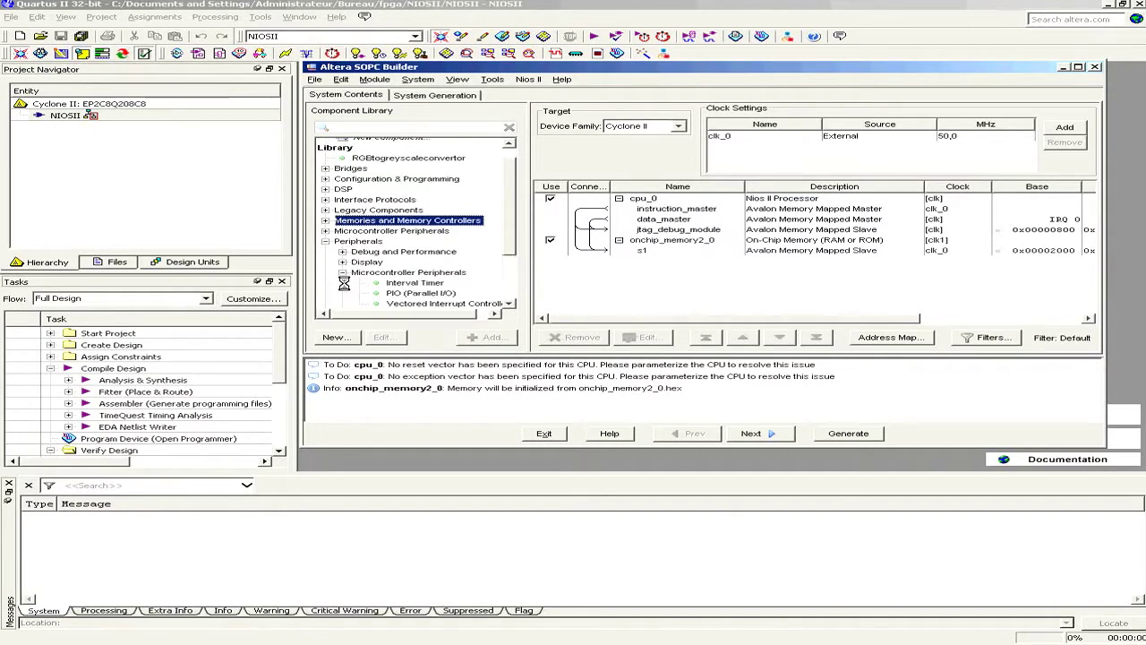
{"action": "left_click", "coordinate": [426, 293]}
{"action": "left_click", "coordinate": [488, 337]}
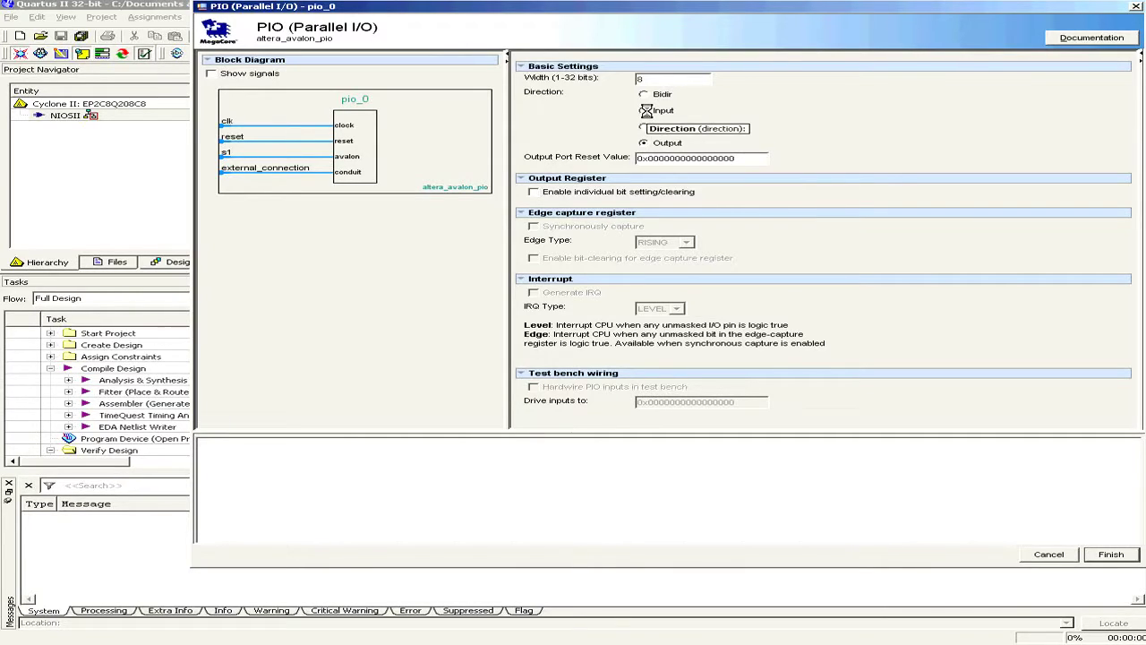
{"action": "left_click", "coordinate": [643, 110]}
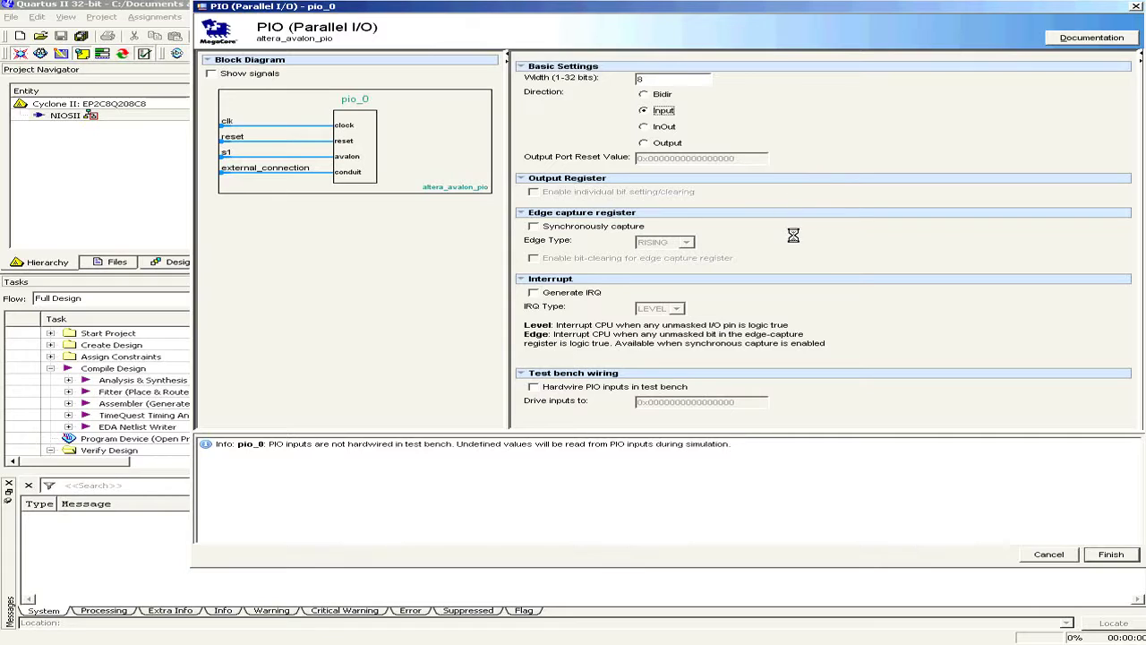
{"action": "left_click", "coordinate": [1110, 554]}
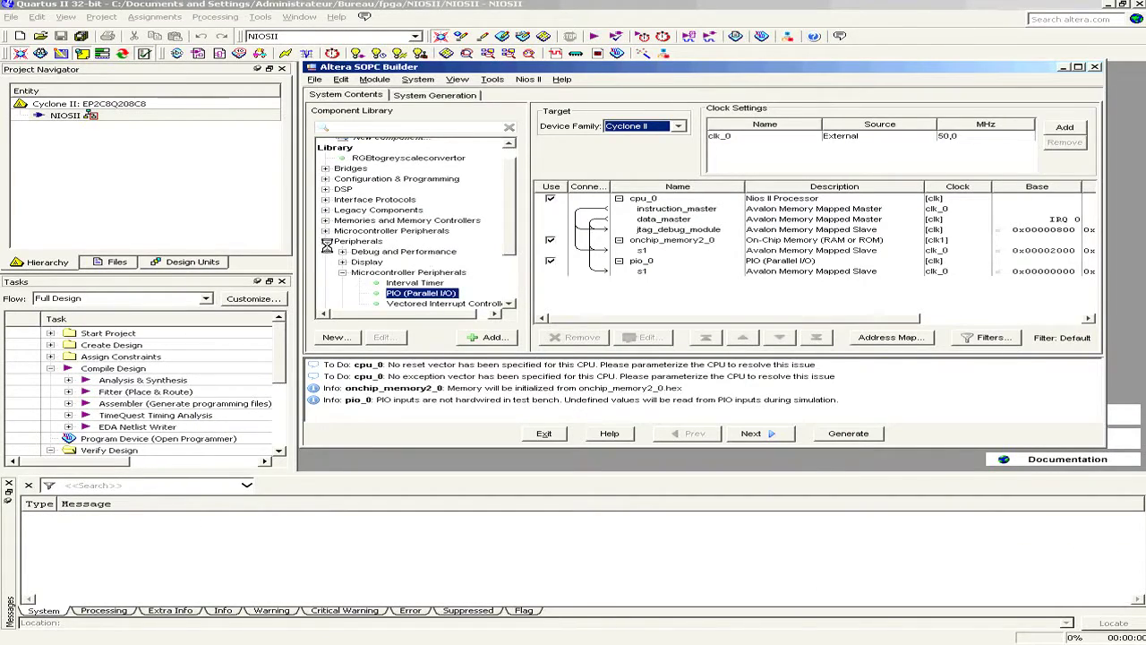
Add a JTAG UART from the serial interface protocols, keeping its default settings
{"action": "left_click", "coordinate": [342, 272]}
{"action": "left_click", "coordinate": [324, 241]}
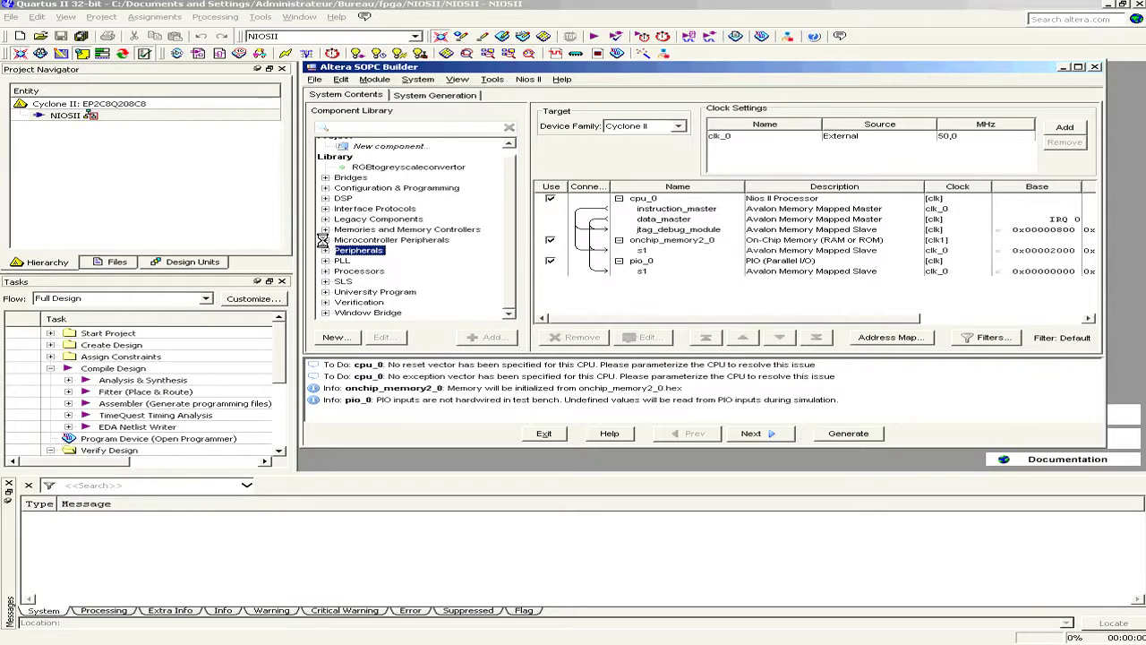
{"action": "left_click", "coordinate": [326, 208]}
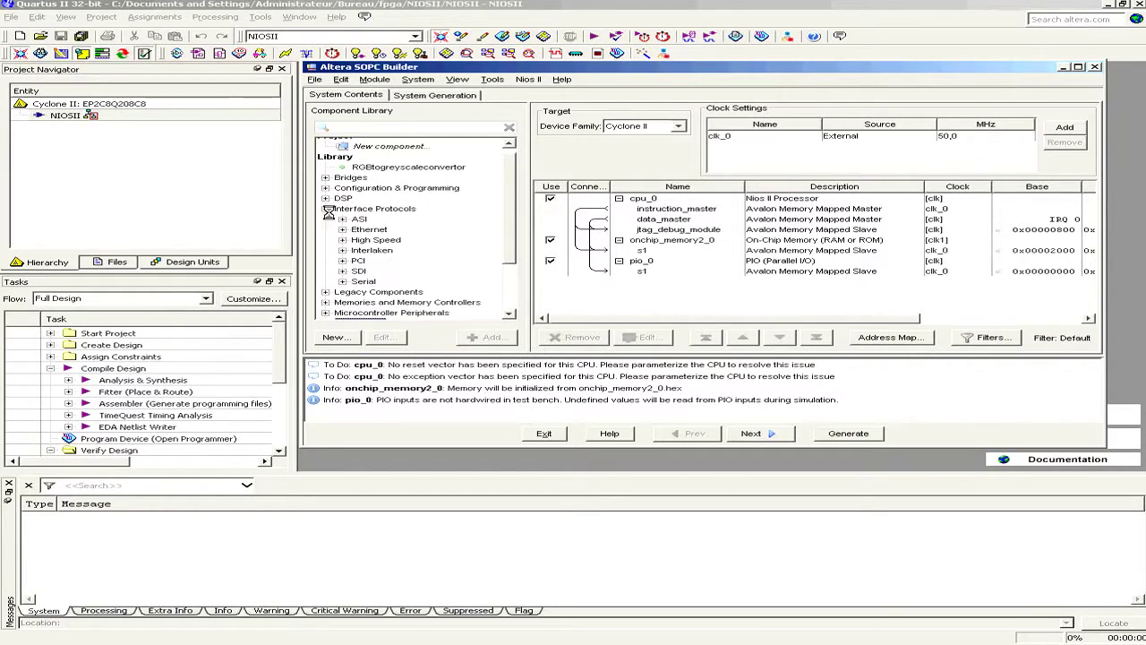
{"action": "left_click", "coordinate": [342, 281]}
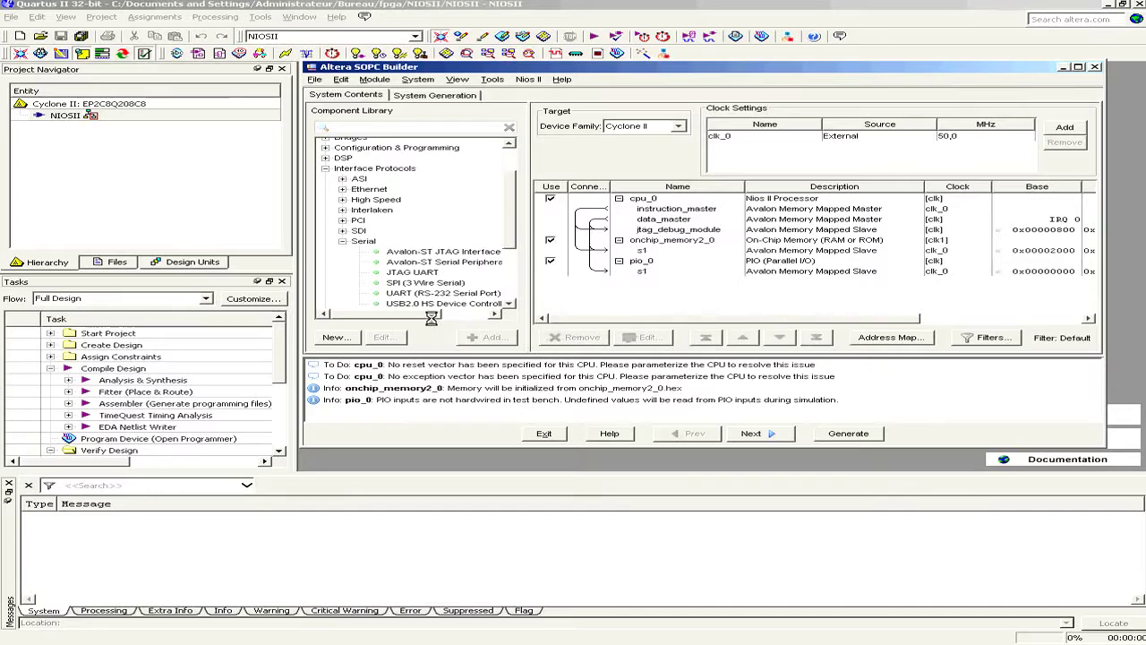
{"action": "left_click", "coordinate": [403, 272]}
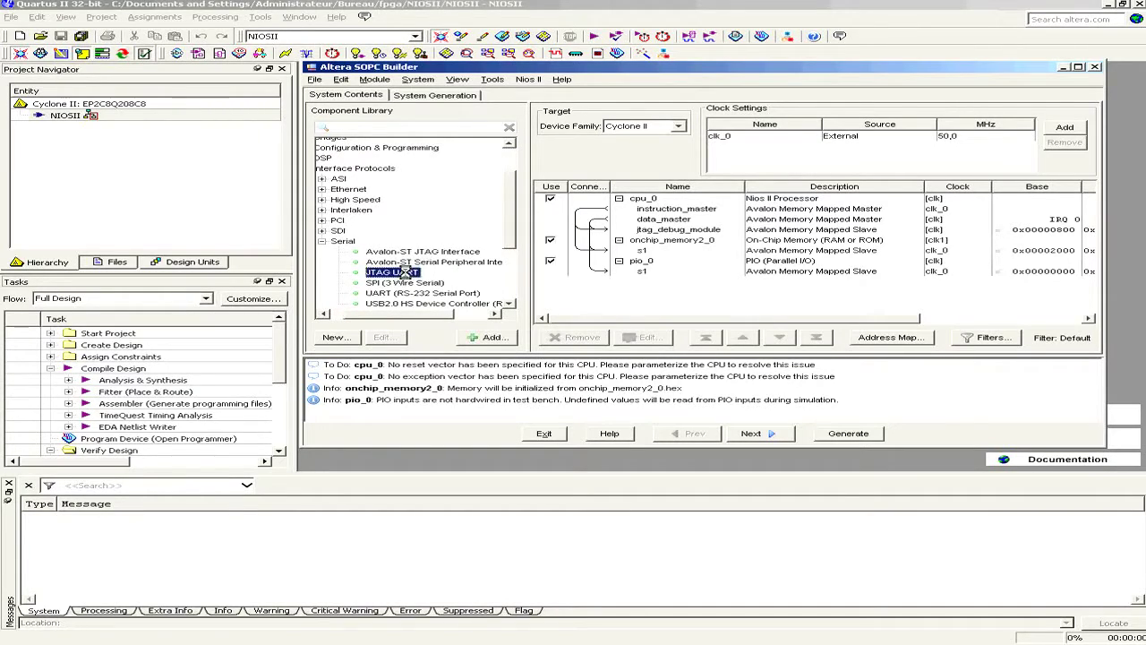
{"action": "scroll", "coordinate": [505, 243], "scroll_direction": "down", "scroll_amount": 1}
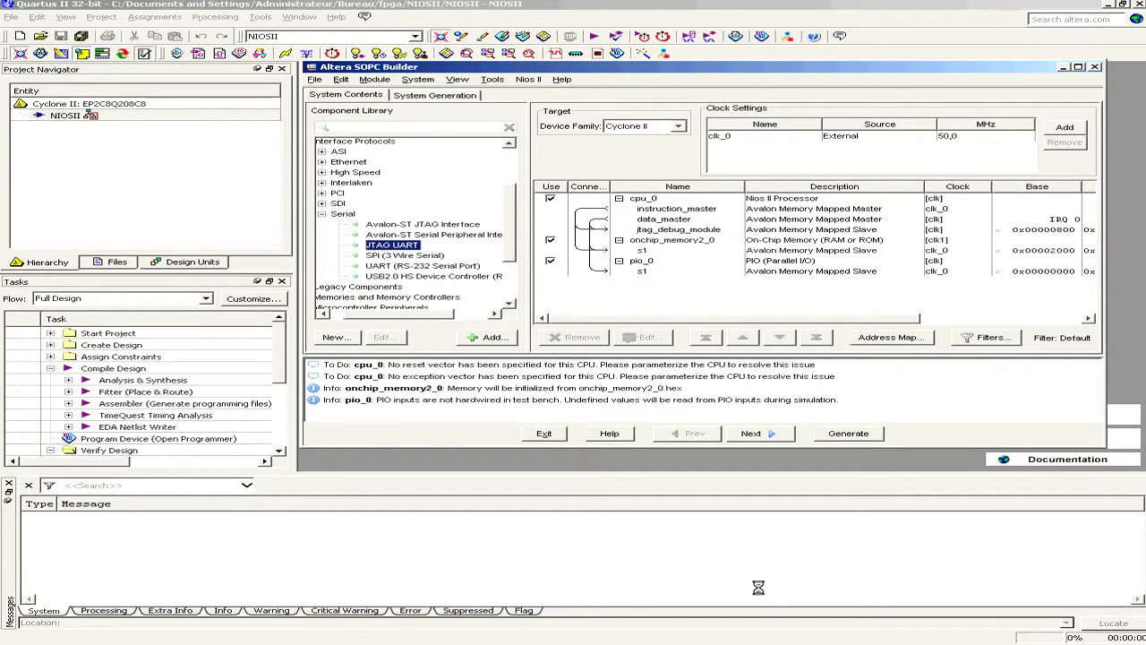
{"action": "left_click", "coordinate": [495, 337]}
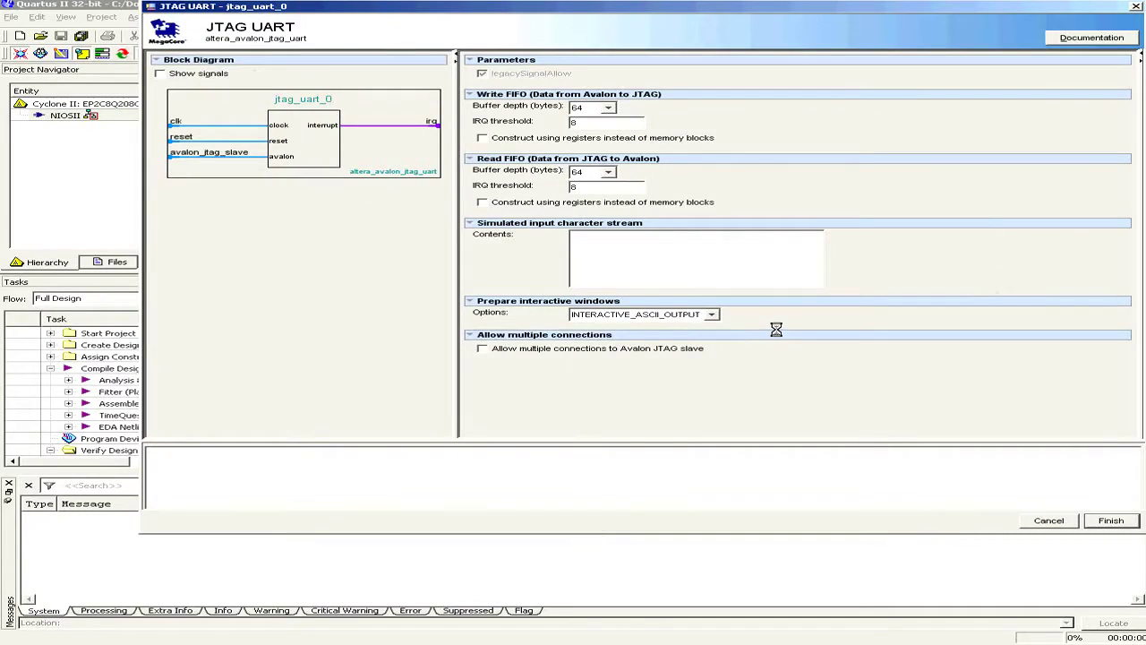
{"action": "left_click", "coordinate": [1111, 520]}
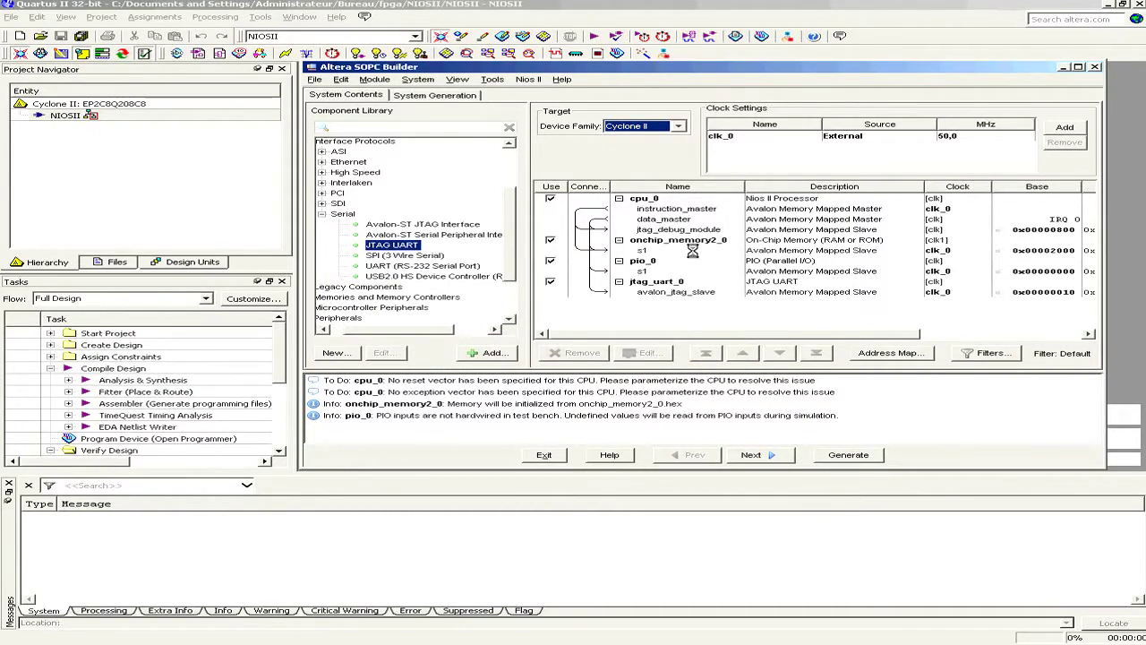
Set both the reset vector and exception vector memory of cpu_0 to onchip_memory2_0
{"action": "left_click", "coordinate": [646, 200]}
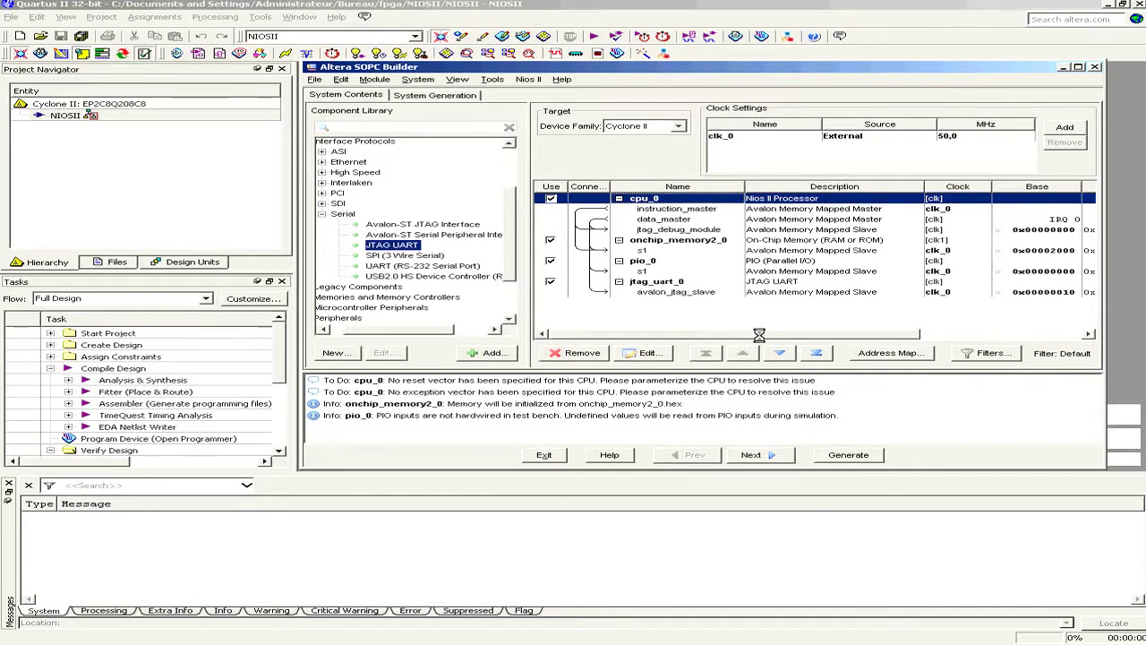
{"action": "left_click", "coordinate": [637, 354]}
{"action": "left_click", "coordinate": [646, 320]}
{"action": "left_click", "coordinate": [626, 332]}
{"action": "left_click", "coordinate": [640, 335]}
{"action": "left_click", "coordinate": [627, 349]}
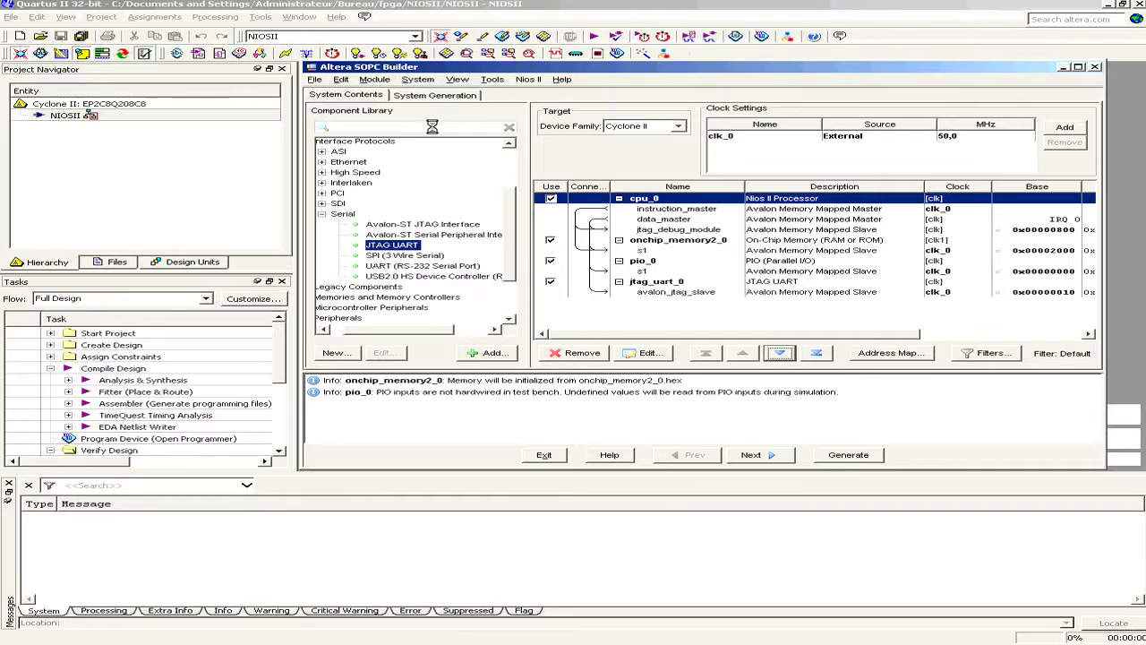
Auto-assign the components' base addresses and review the system's address map
{"action": "left_click", "coordinate": [426, 81]}
{"action": "left_click", "coordinate": [430, 93]}
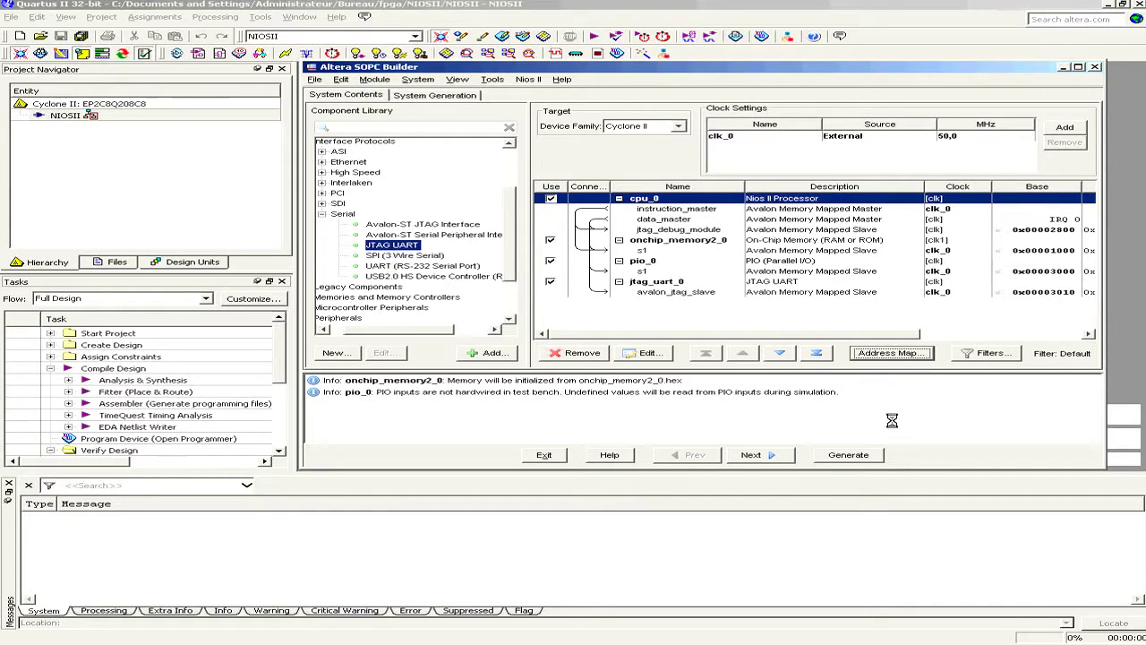
{"action": "left_click", "coordinate": [891, 353]}
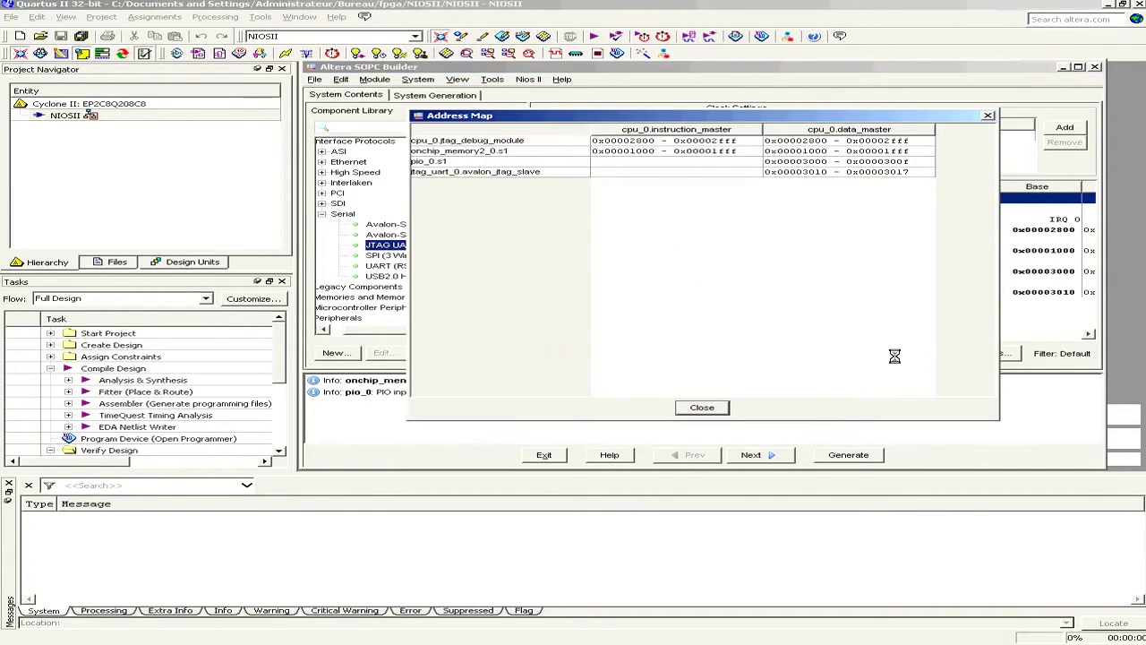
{"action": "left_click", "coordinate": [713, 407]}
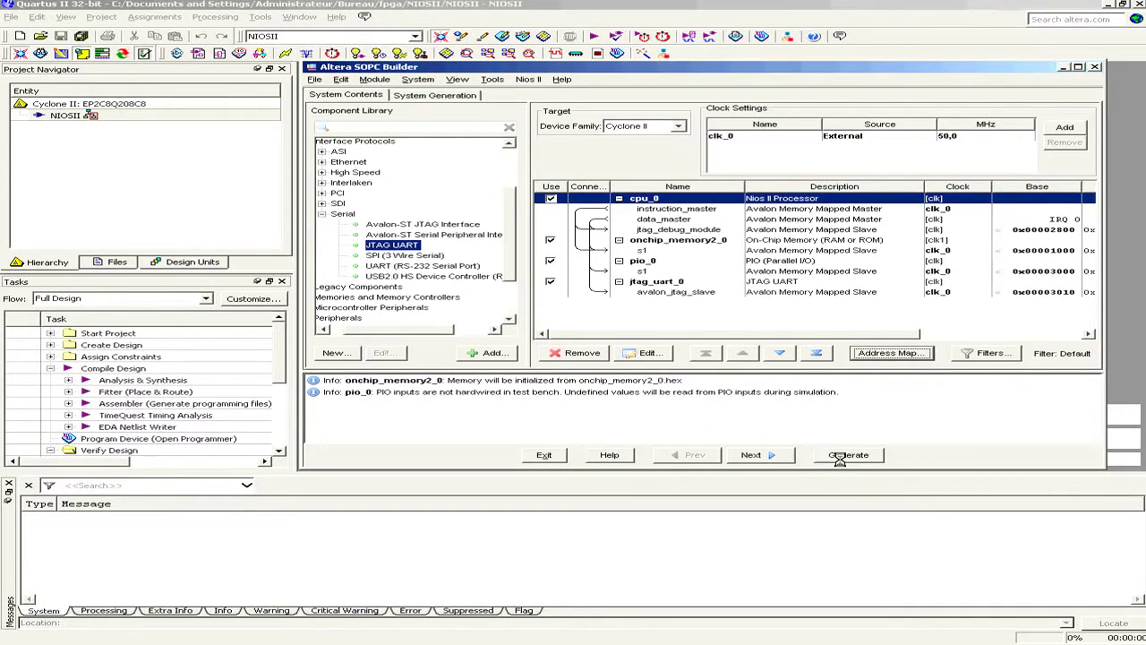
Generate the system, saving it as a SOPC Builder file named ICARUS in the NIOSII folder
{"action": "left_click", "coordinate": [837, 456]}
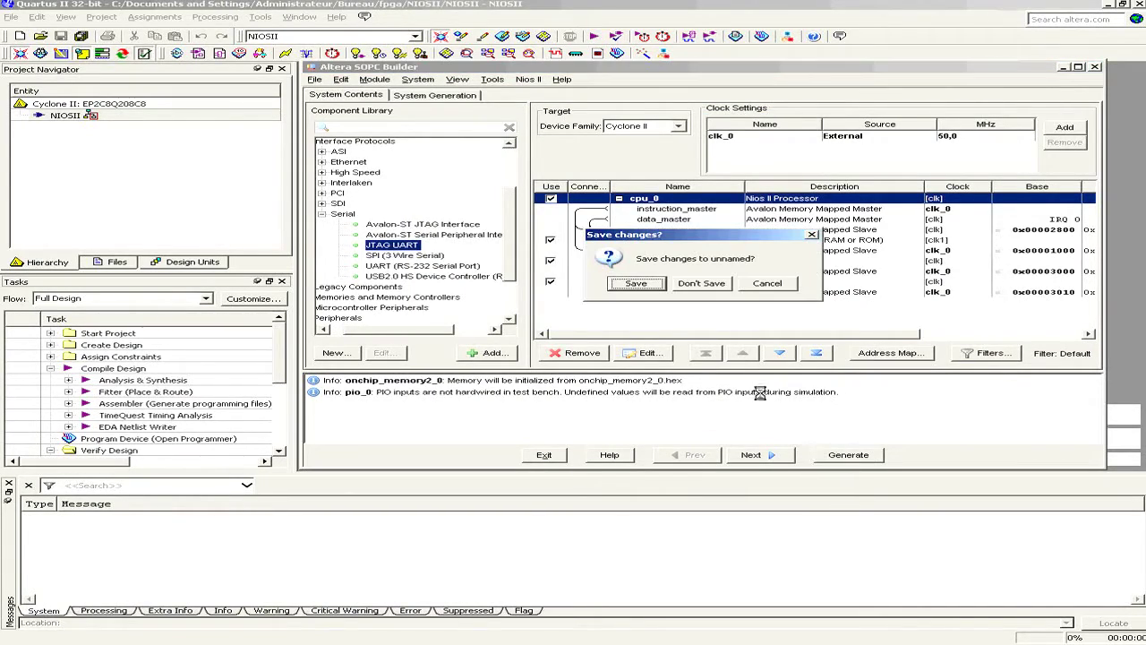
{"action": "left_click", "coordinate": [656, 283]}
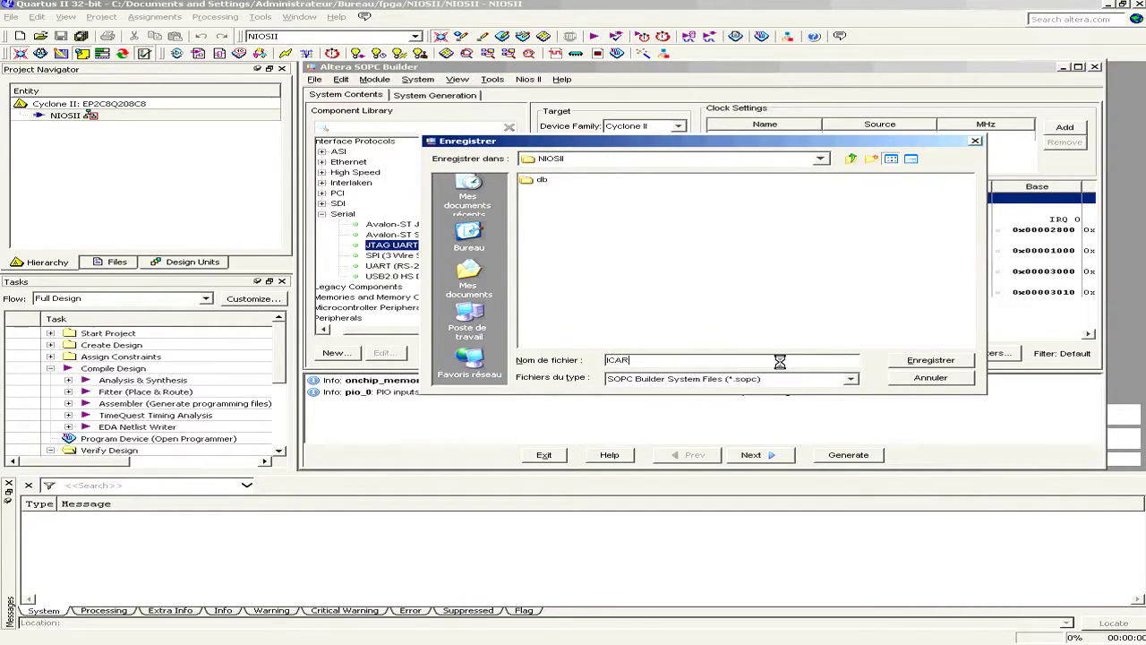
{"action": "left_click", "coordinate": [945, 360]}
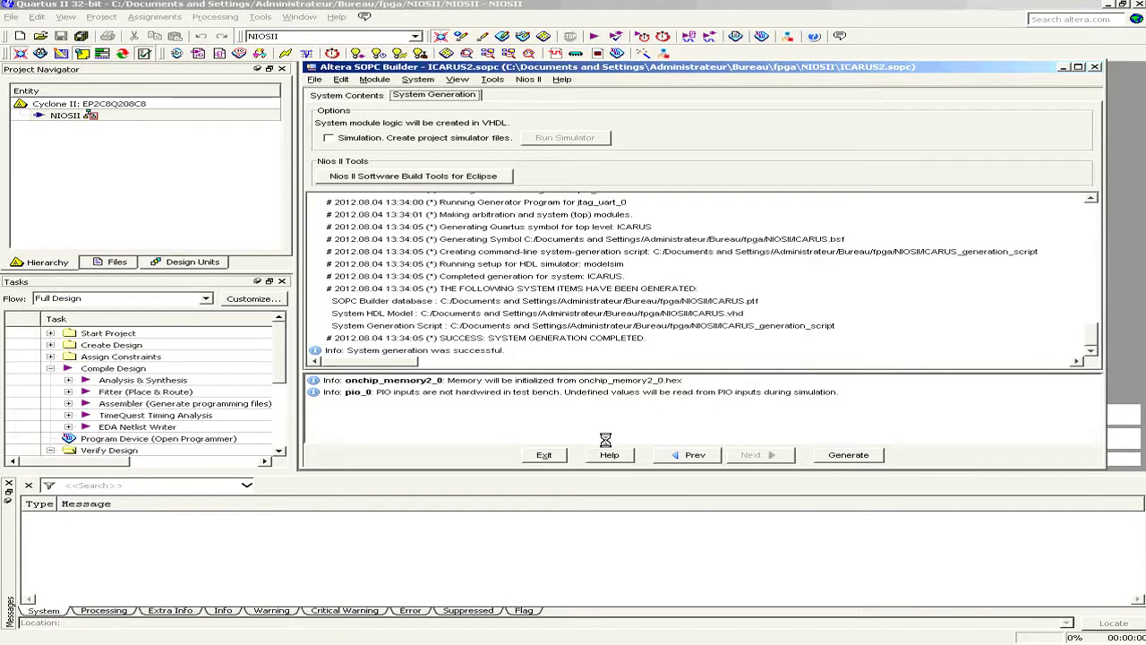
Close SOPC Builder and create a new Block Diagram/Schematic File in the NIOSII project
{"action": "left_click", "coordinate": [543, 456]}
{"action": "left_click", "coordinate": [12, 17]}
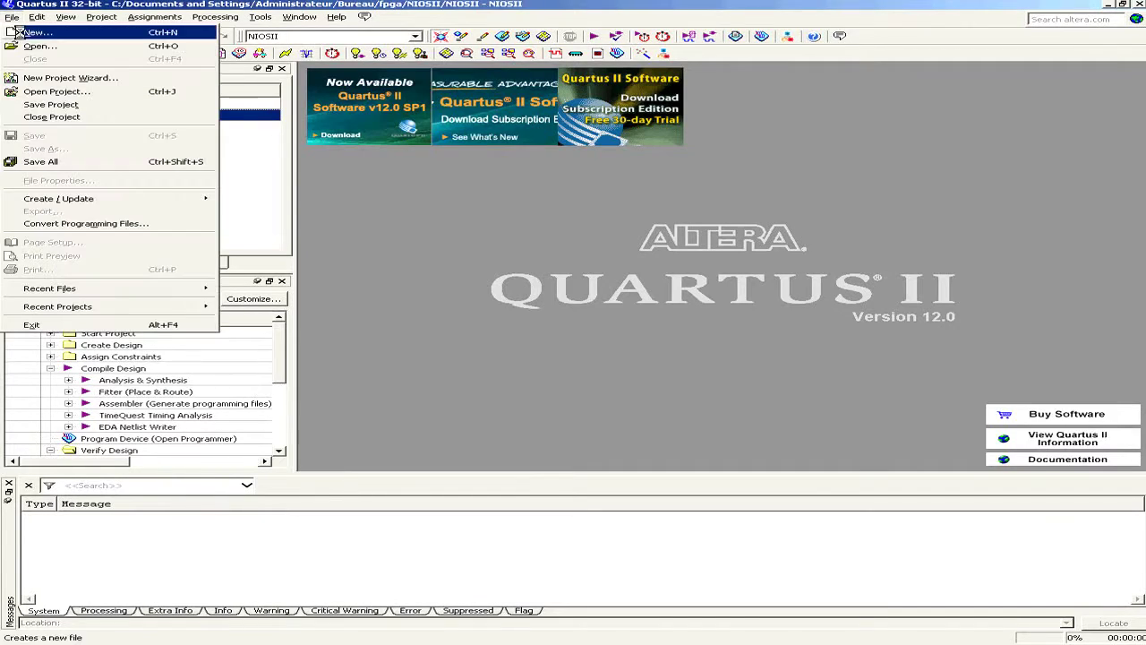
{"action": "left_click", "coordinate": [18, 32]}
{"action": "left_click", "coordinate": [596, 231]}
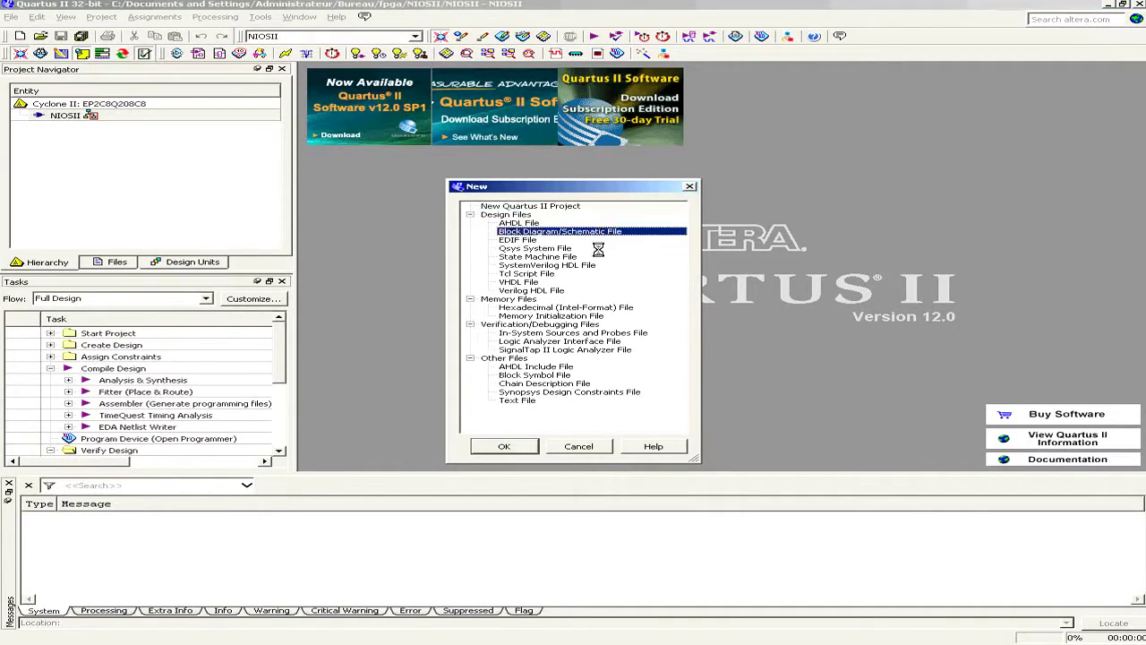
{"action": "left_click", "coordinate": [504, 446]}
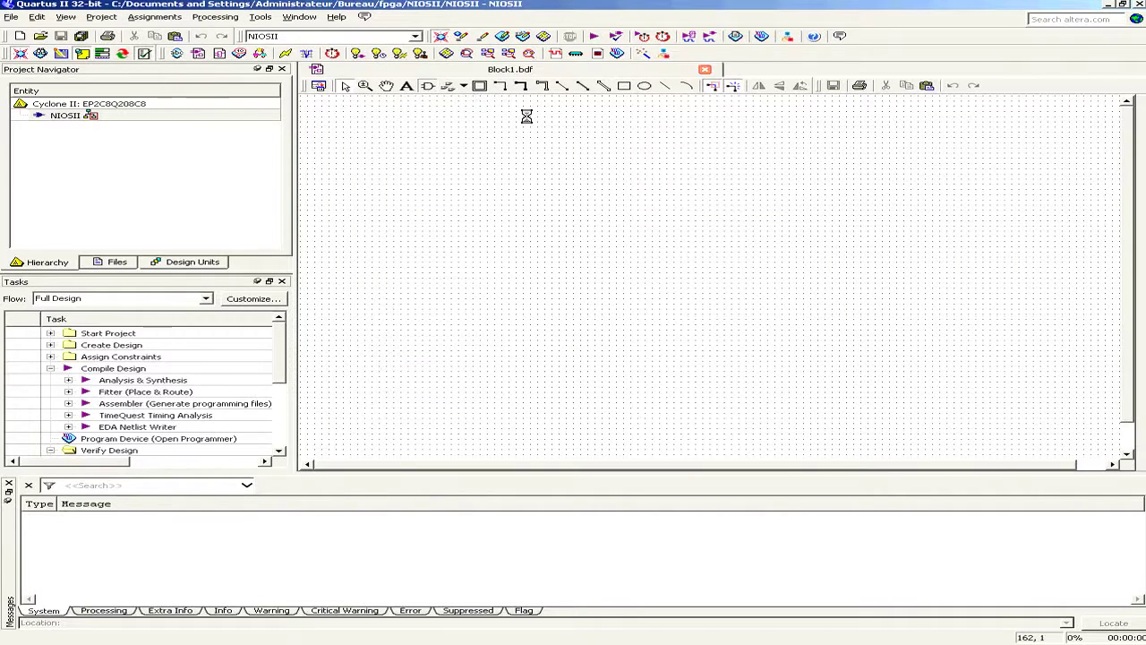
Insert the ICARUS symbol from the Project library into the middle of the schematic
{"action": "double_click", "coordinate": [626, 161]}
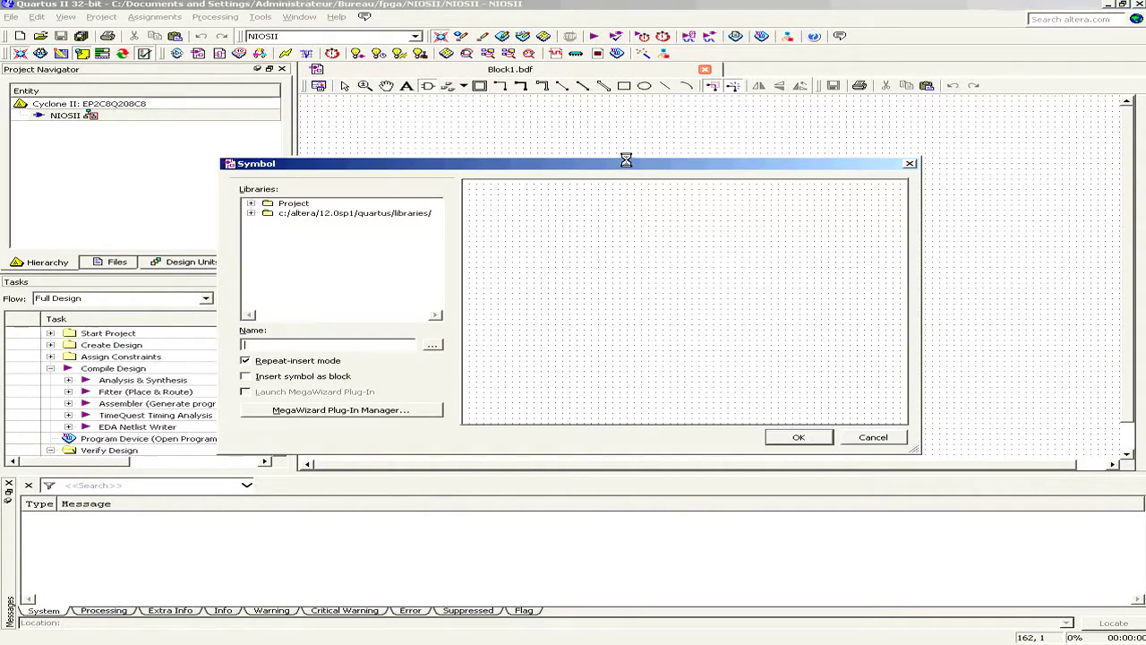
{"action": "left_click", "coordinate": [251, 203]}
{"action": "left_click", "coordinate": [313, 213]}
{"action": "left_click", "coordinate": [797, 437]}
{"action": "left_click", "coordinate": [666, 259]}
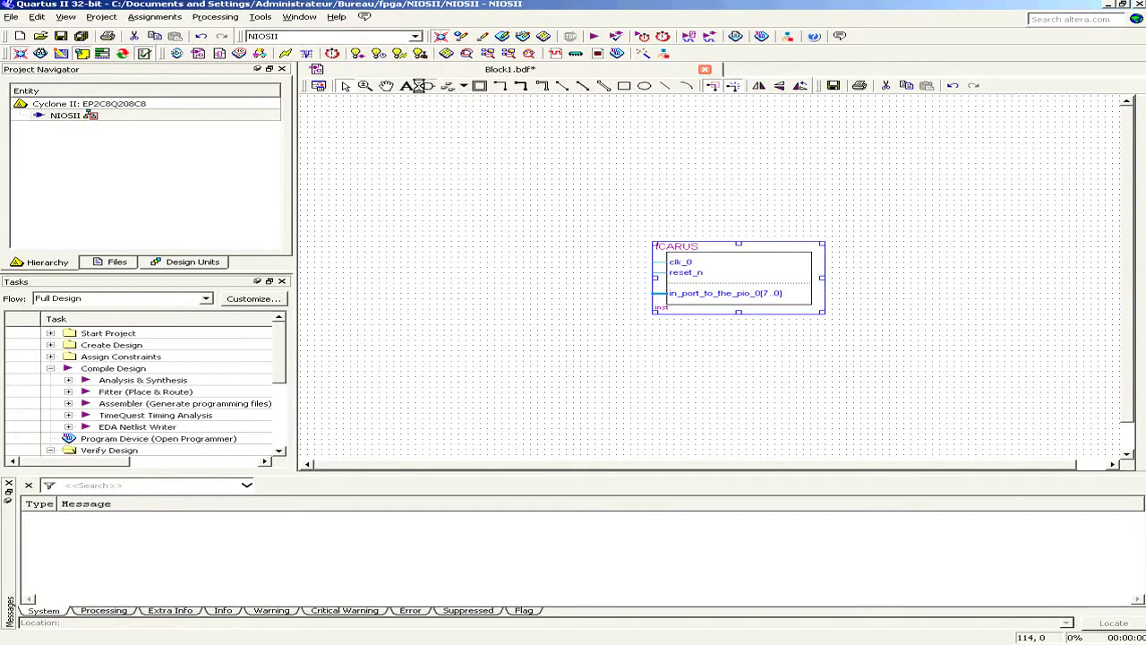
Place three input pins from the primitives pin library beside ICARUS, level with clk_0, reset_n and in_port_to_the_pio_0[7..0]
{"action": "left_click", "coordinate": [419, 86]}
{"action": "left_click", "coordinate": [53, 80]}
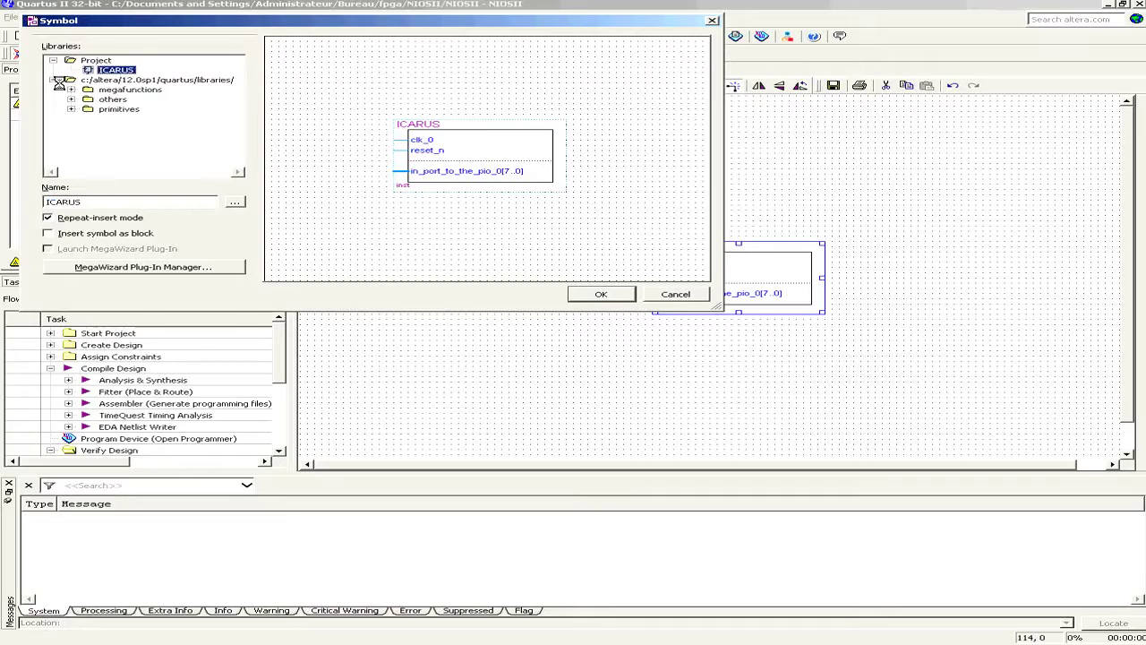
{"action": "left_click", "coordinate": [72, 108]}
{"action": "left_click", "coordinate": [89, 148]}
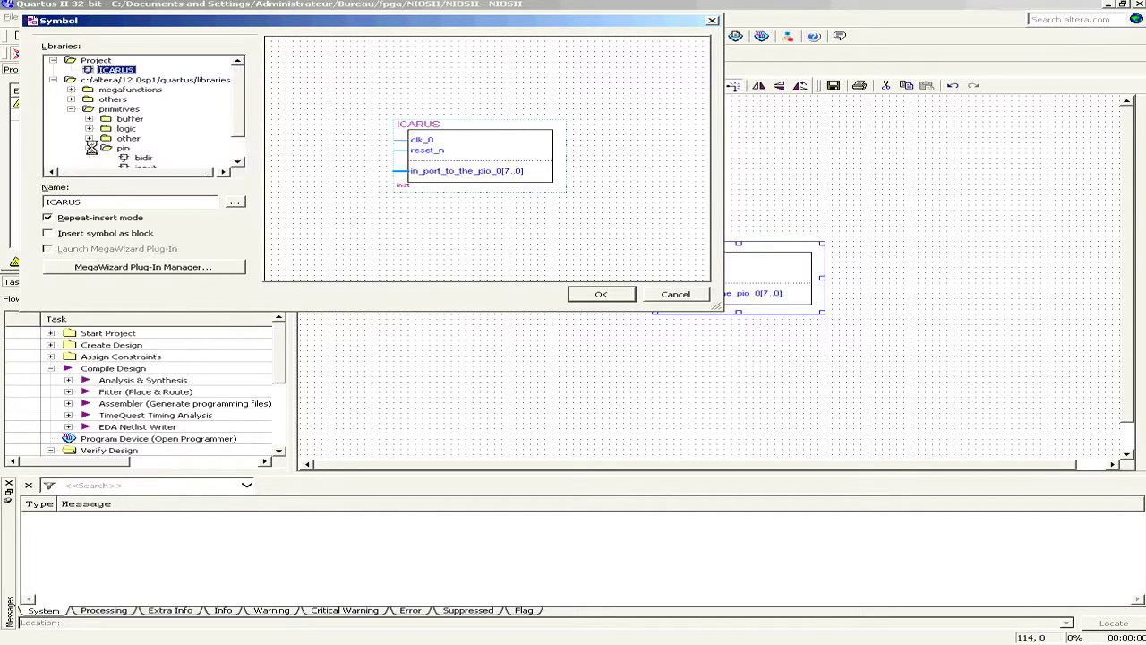
{"action": "left_click_drag", "start_coordinate": [242, 130], "coordinate": [239, 147]}
{"action": "left_click", "coordinate": [145, 138]}
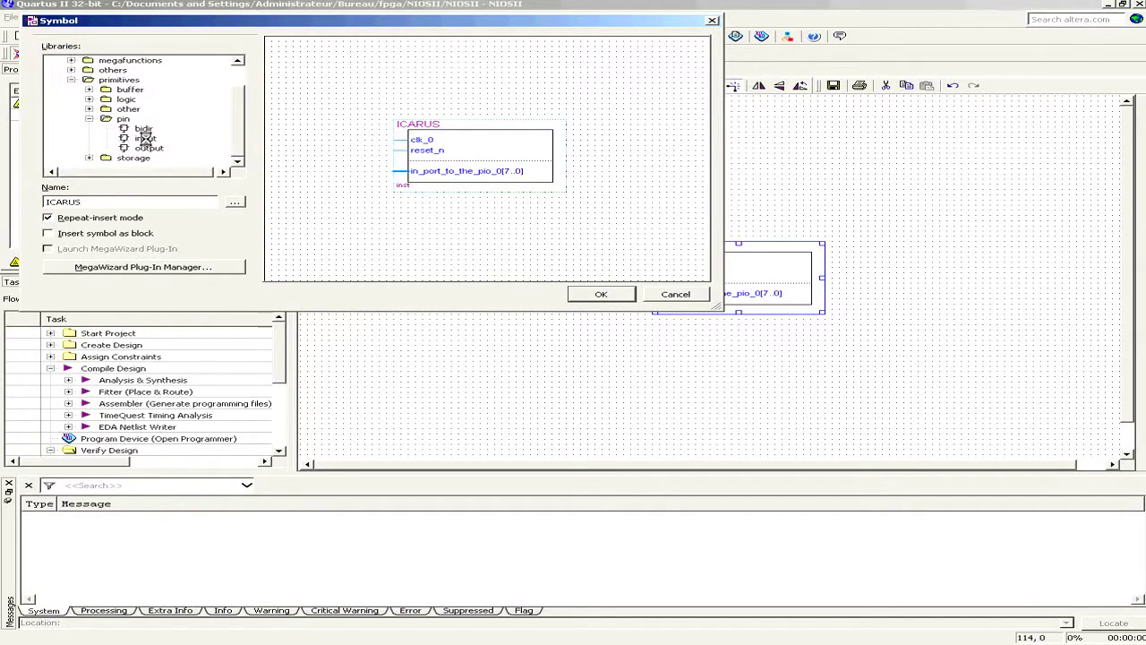
{"action": "left_click", "coordinate": [613, 291]}
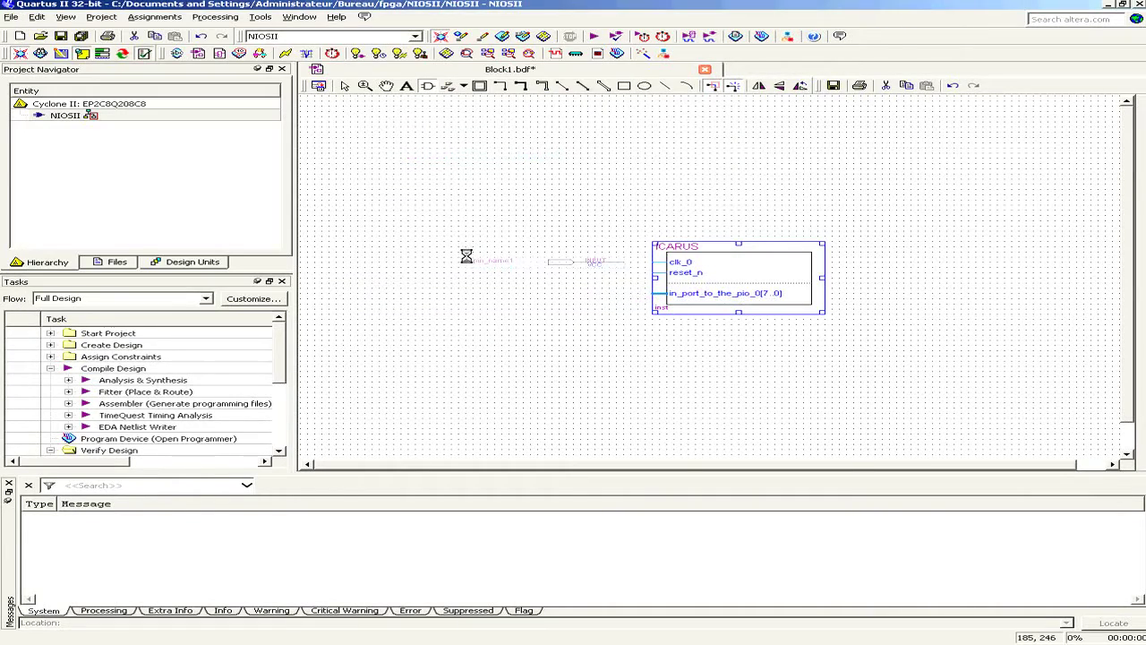
{"action": "left_click", "coordinate": [477, 256]}
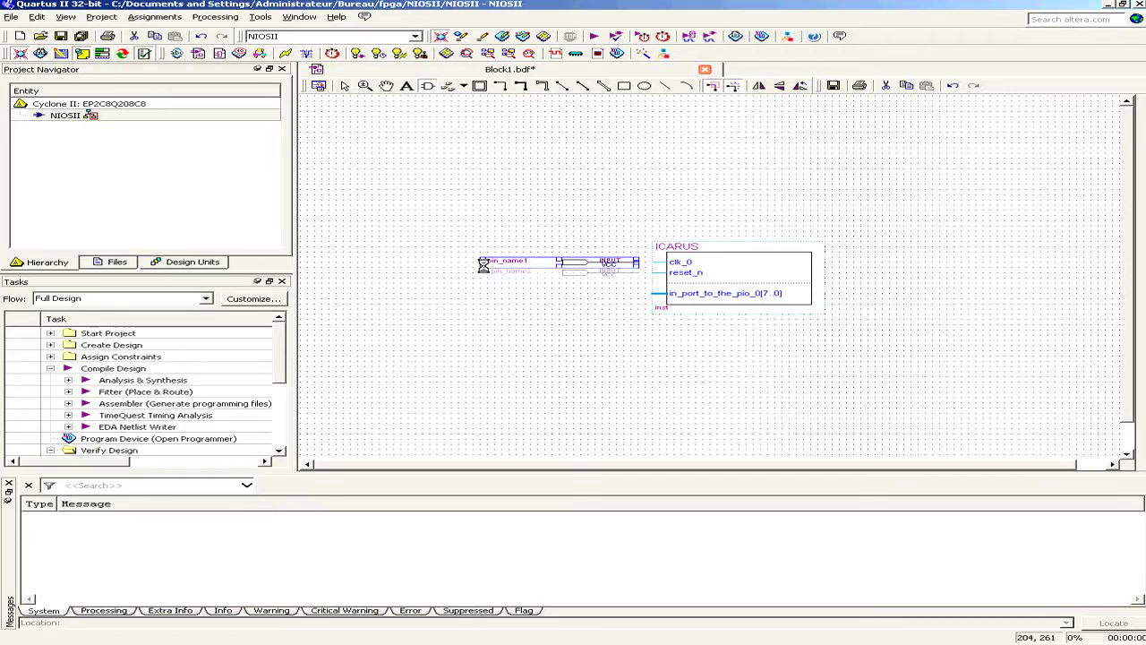
{"action": "left_click", "coordinate": [484, 266]}
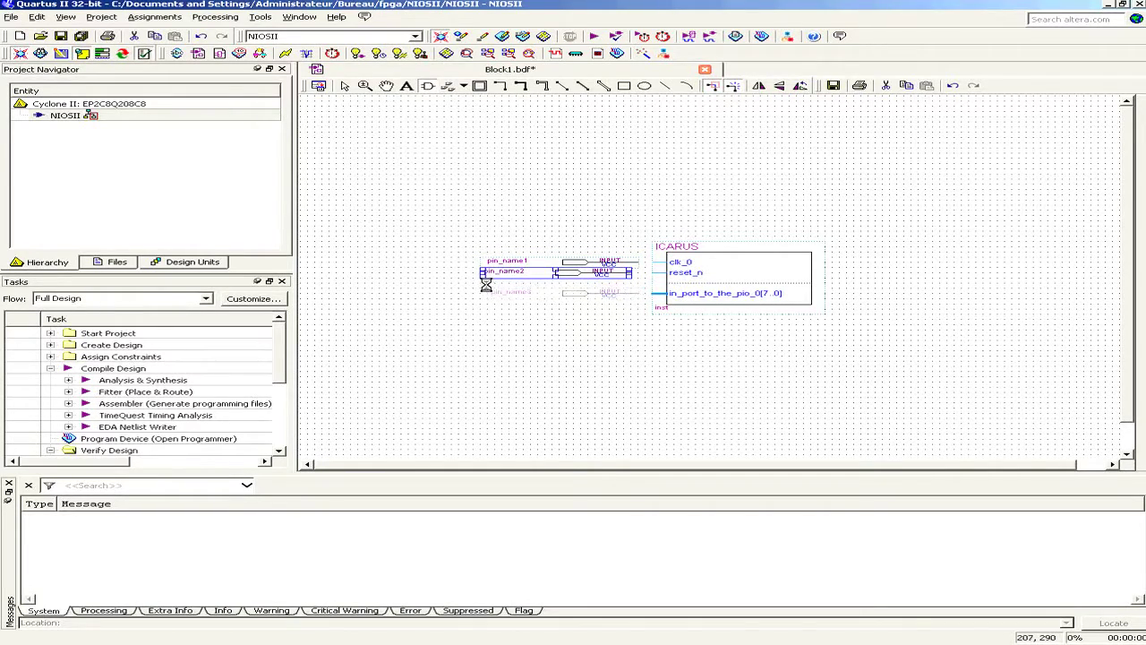
{"action": "left_click", "coordinate": [486, 285]}
Move the pin_name2 input pin so it lines up with the other two input pins
{"action": "left_click", "coordinate": [364, 86]}
{"action": "left_click", "coordinate": [576, 279]}
{"action": "left_click", "coordinate": [576, 279]}
{"action": "left_click", "coordinate": [576, 279]}
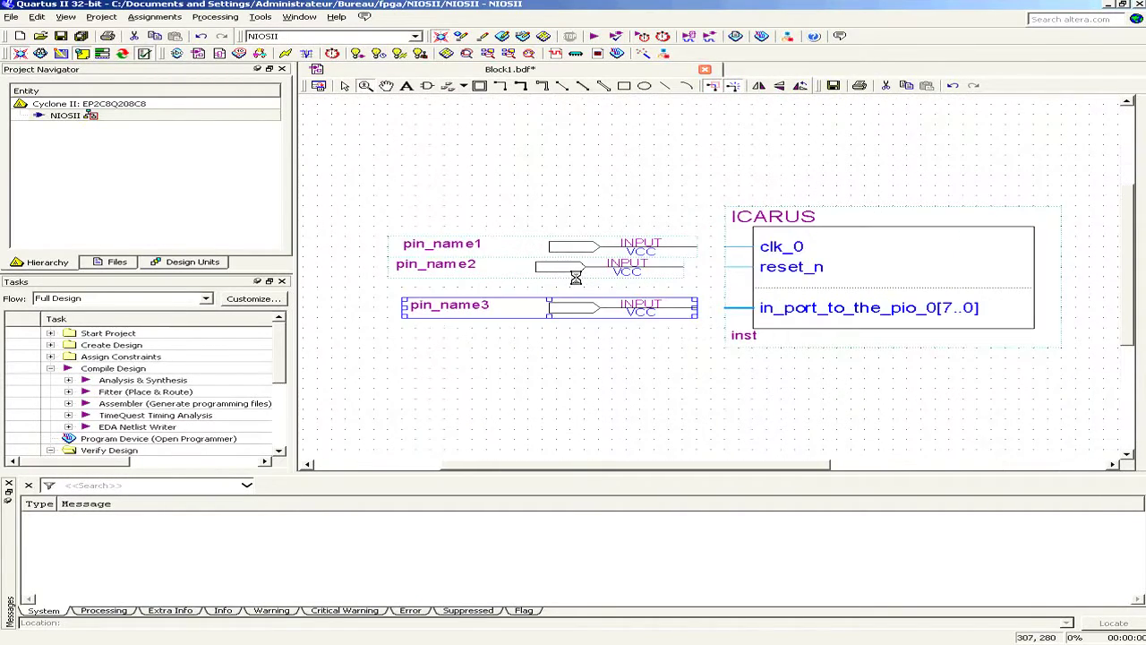
{"action": "left_click", "coordinate": [555, 266]}
{"action": "left_click_drag", "start_coordinate": [557, 267], "coordinate": [568, 264]}
Rename the input pin beside clk_0 as CK
{"action": "left_click", "coordinate": [525, 247]}
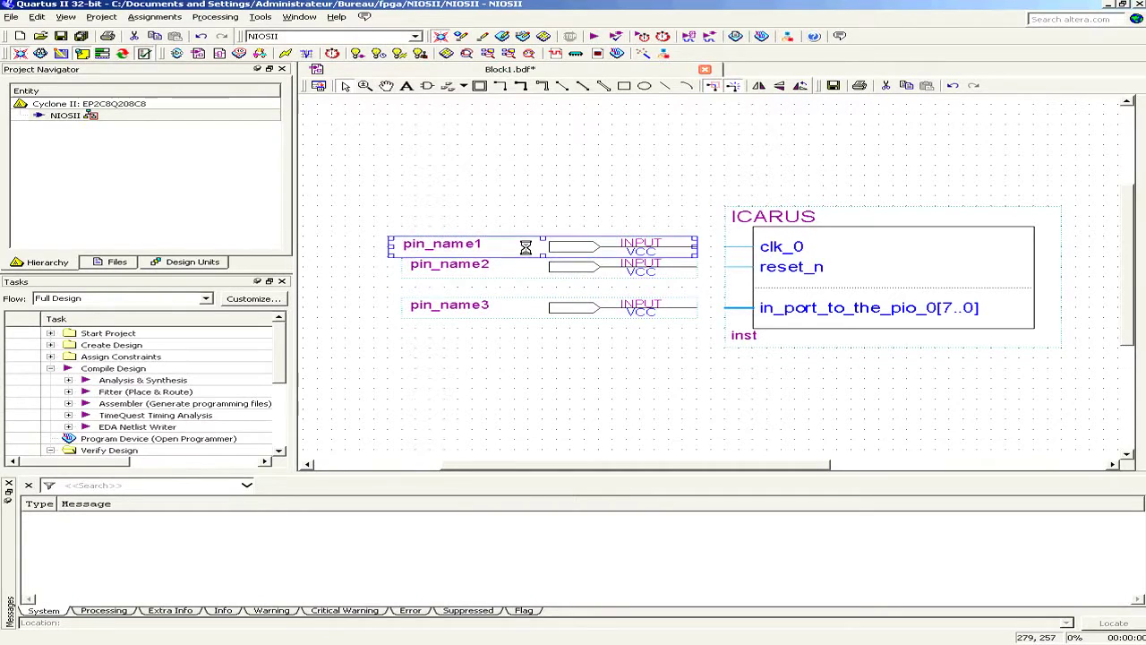
{"action": "right_click", "coordinate": [492, 245]}
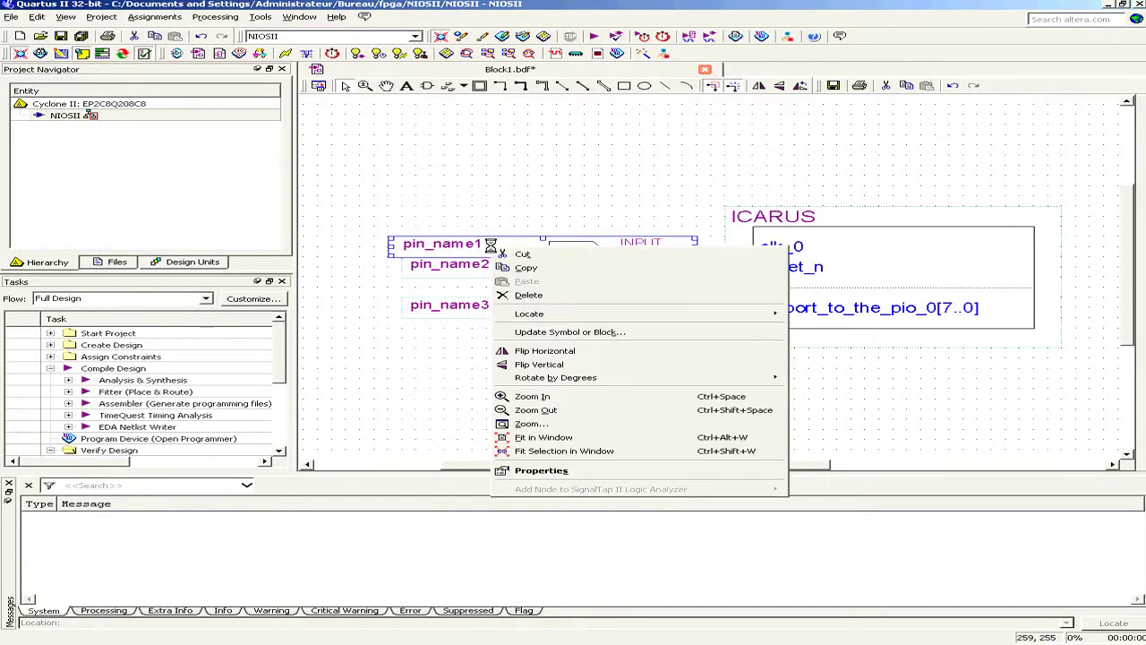
{"action": "key", "text": "Escape"}
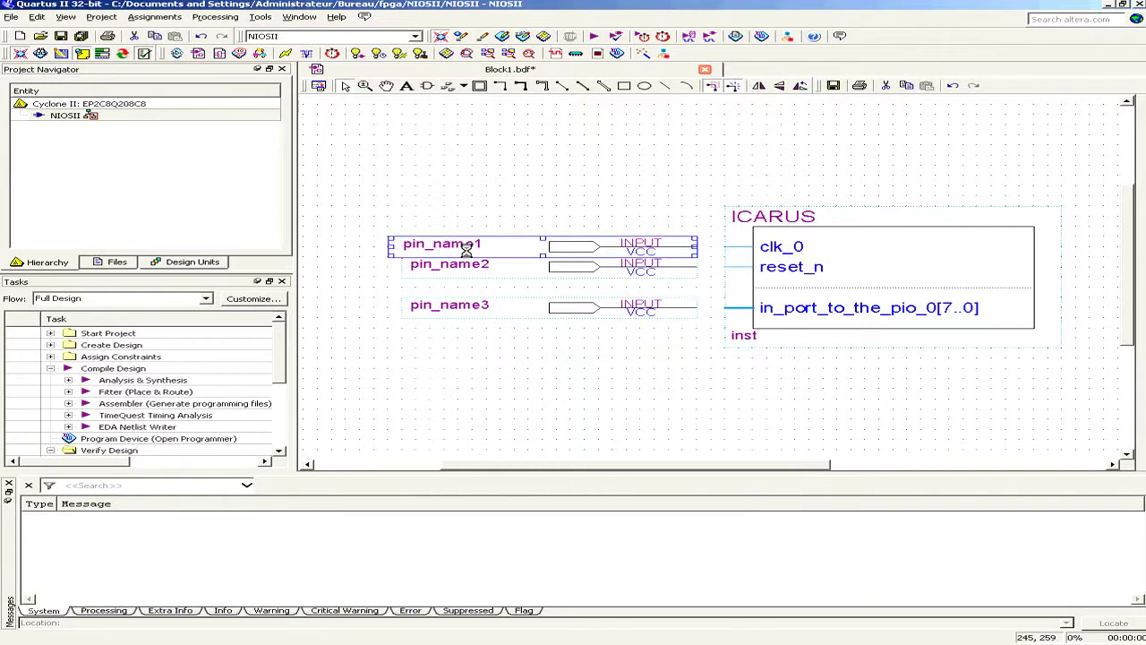
{"action": "right_click", "coordinate": [465, 250]}
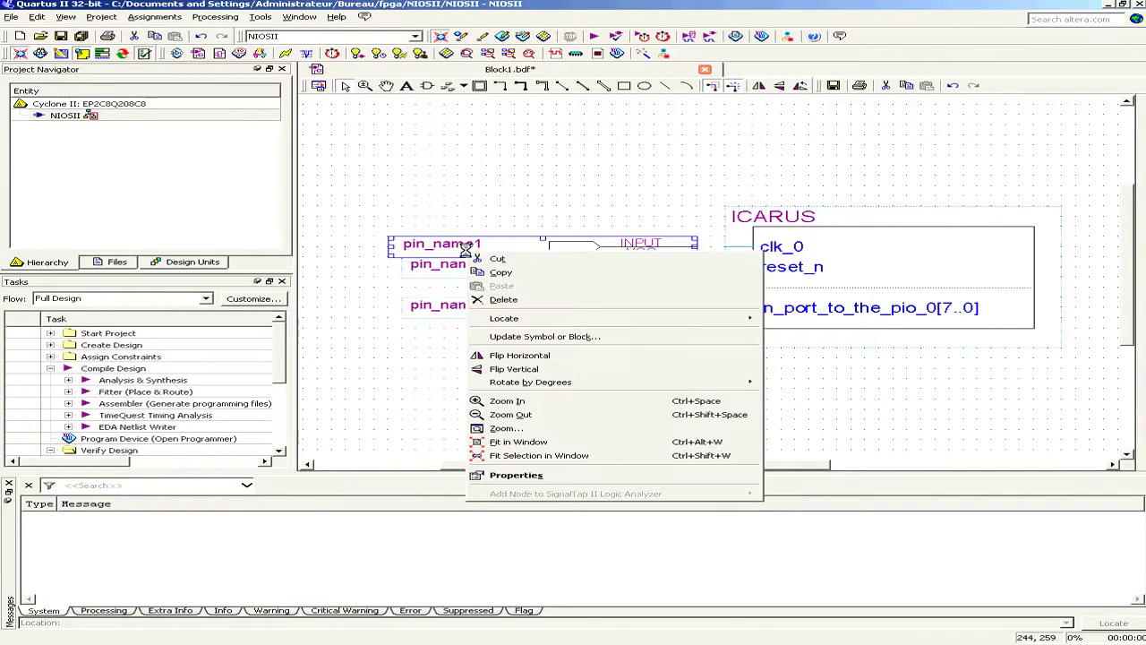
{"action": "left_click", "coordinate": [535, 475]}
{"action": "type", "text": "CK"}
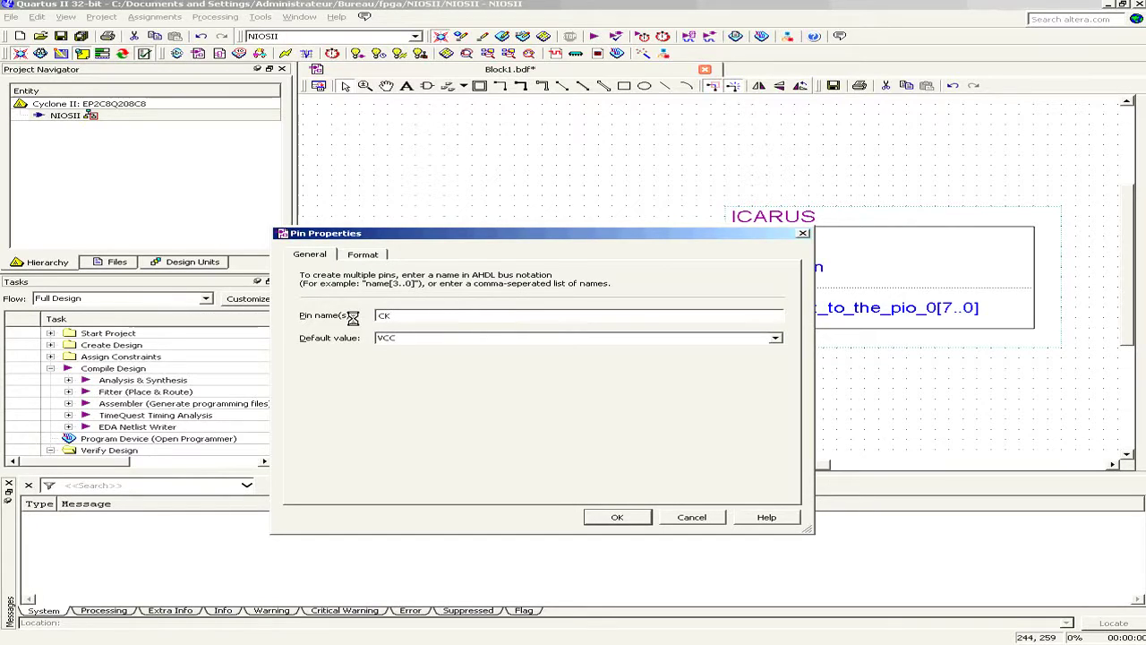
{"action": "left_click", "coordinate": [610, 516]}
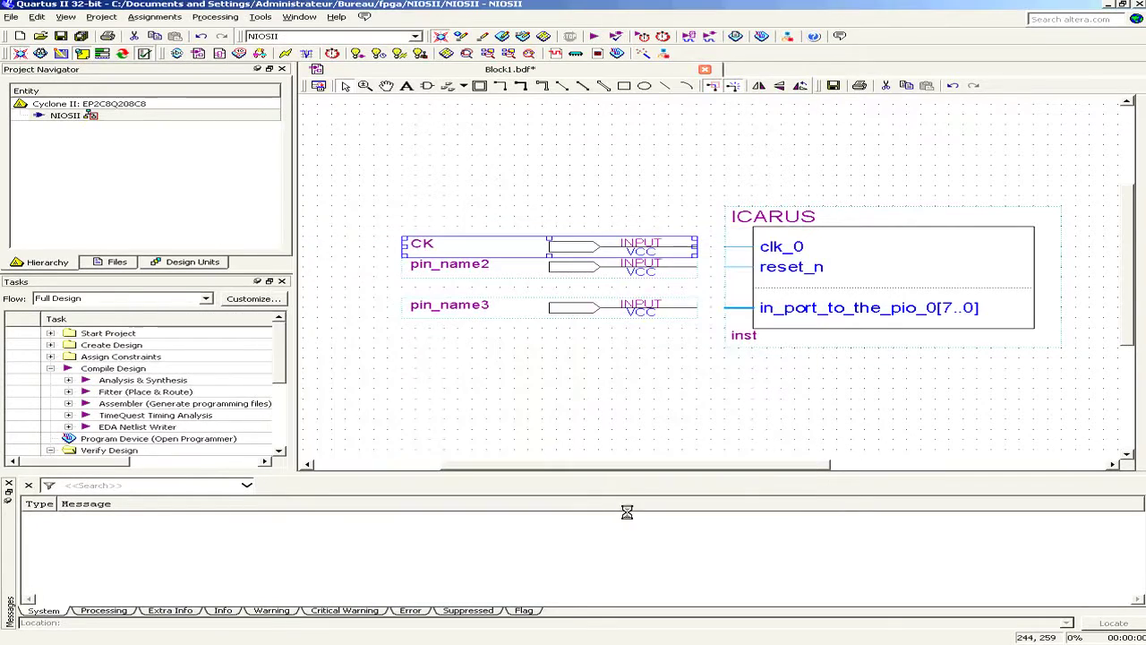
Rename the input pin beside reset_n as RESET
{"action": "right_click", "coordinate": [465, 267]}
{"action": "left_click", "coordinate": [532, 490]}
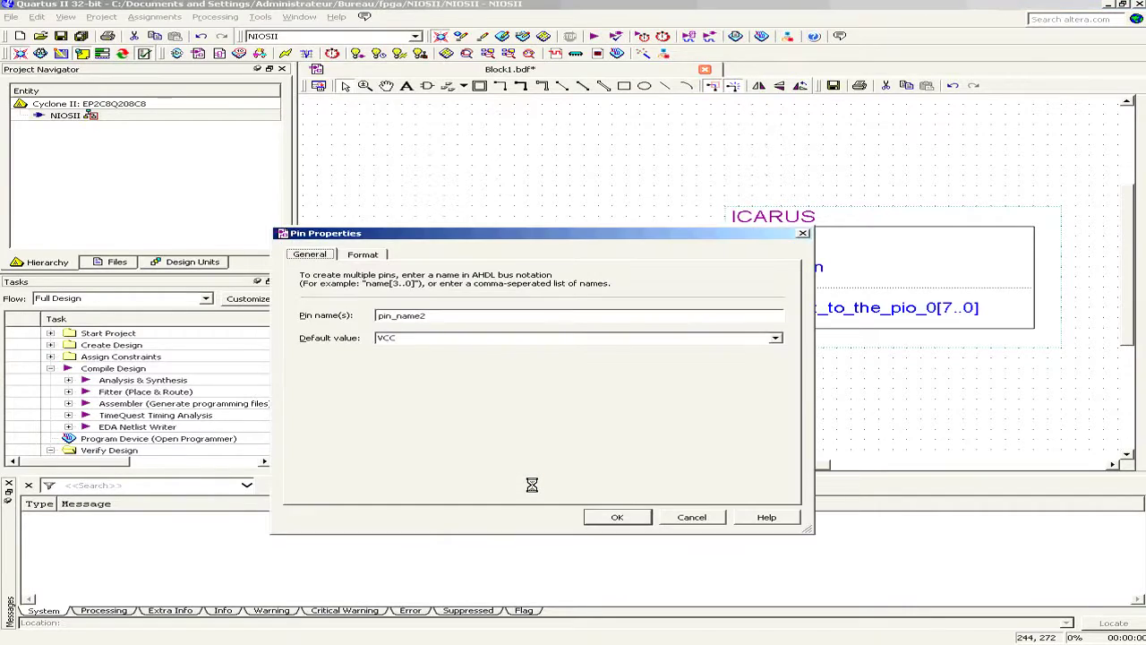
{"action": "double_click", "coordinate": [442, 315]}
{"action": "type", "text": "RESET"}
{"action": "left_click", "coordinate": [631, 517]}
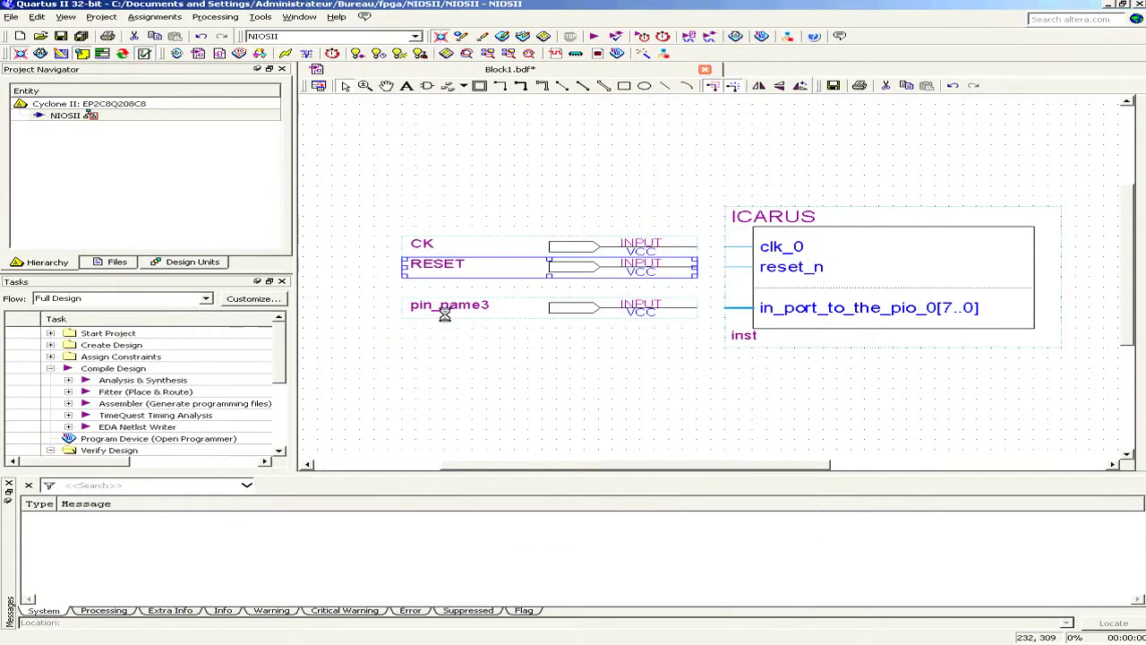
Rename the input pin beside in_port_to_the_pio_0[7..0] as the bus PIO[7..0]
{"action": "double_click", "coordinate": [447, 307]}
{"action": "right_click", "coordinate": [447, 307]}
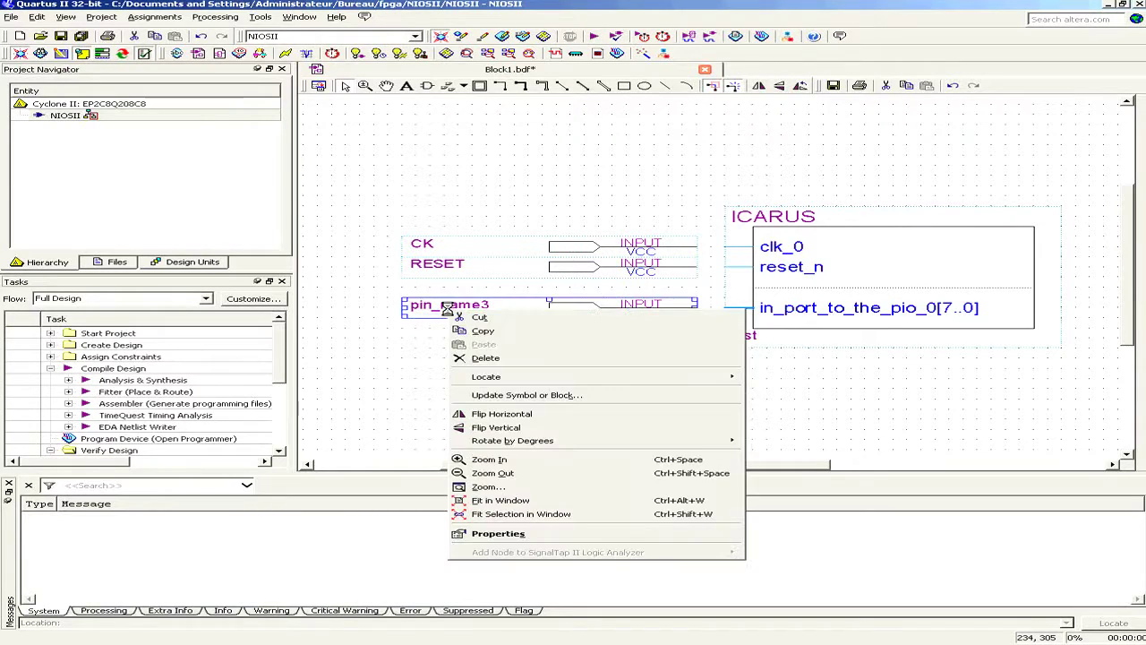
{"action": "left_click", "coordinate": [530, 528]}
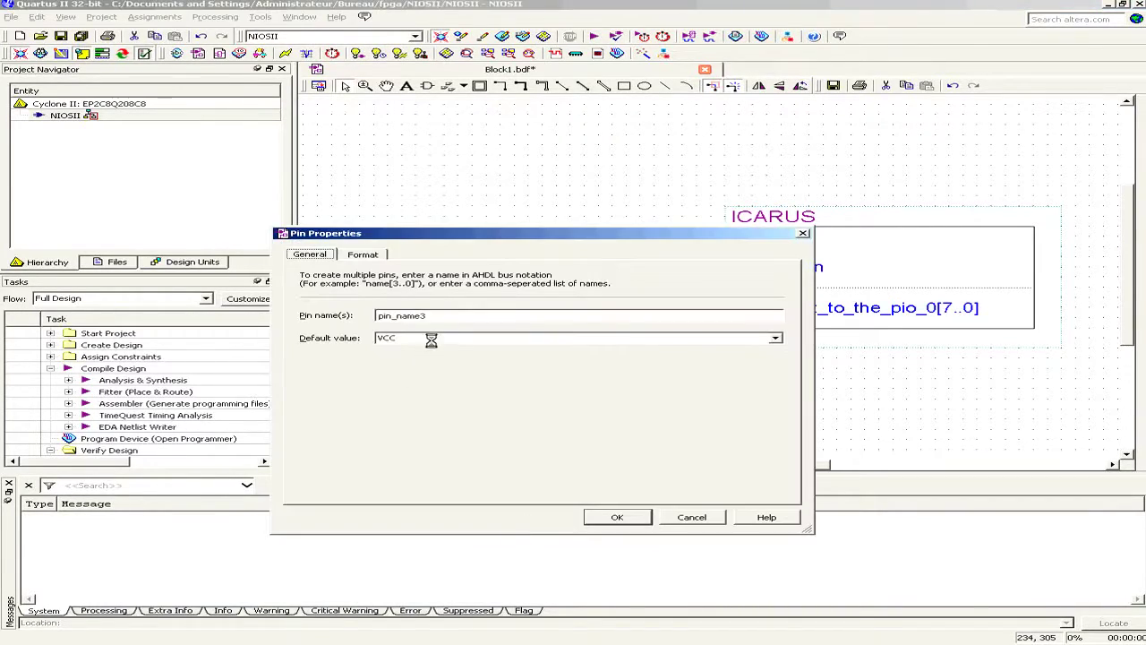
{"action": "left_click_drag", "start_coordinate": [443, 317], "coordinate": [334, 317]}
{"action": "type", "text": "p"}
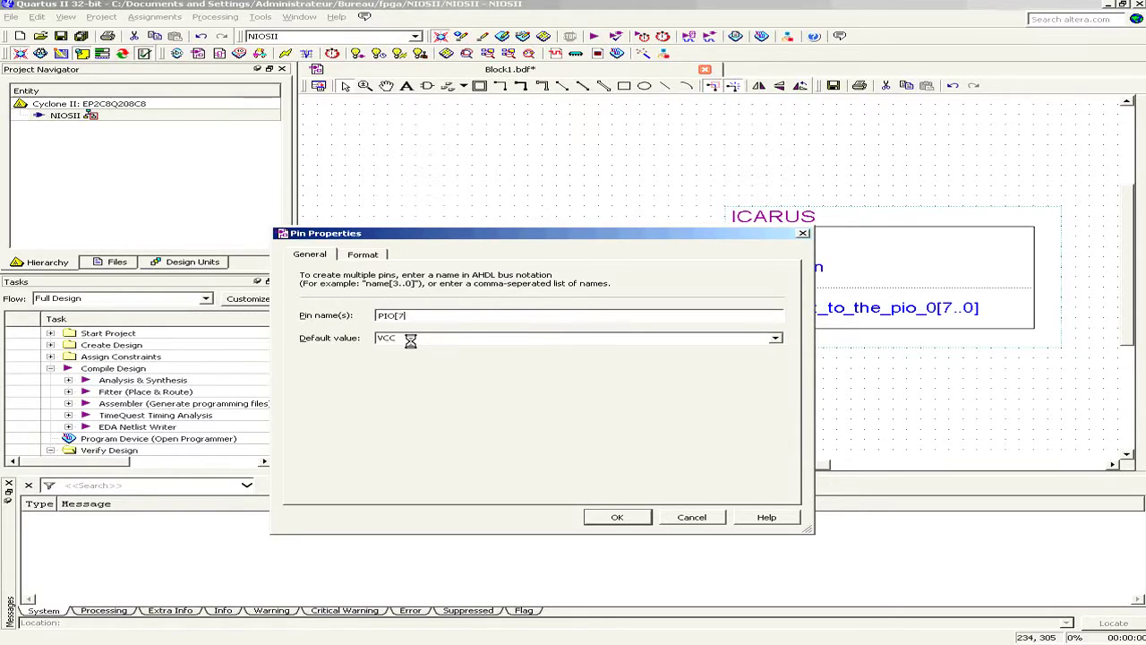
{"action": "type", "text": "]"}
{"action": "left_click", "coordinate": [624, 517]}
{"action": "left_click", "coordinate": [659, 345]}
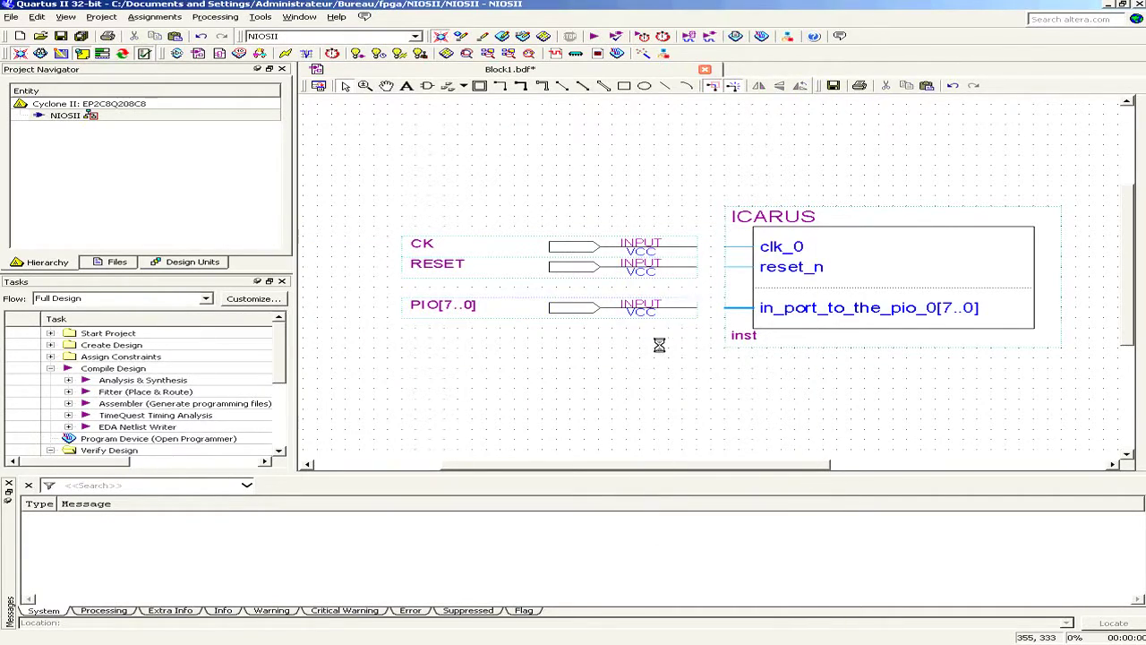
Connect PIO[7..0] to in_port_to_the_pio_0[7..0] with a bus line and CK to clk_0 with a node line
{"action": "left_click", "coordinate": [521, 86]}
{"action": "left_click_drag", "start_coordinate": [699, 309], "coordinate": [725, 308]}
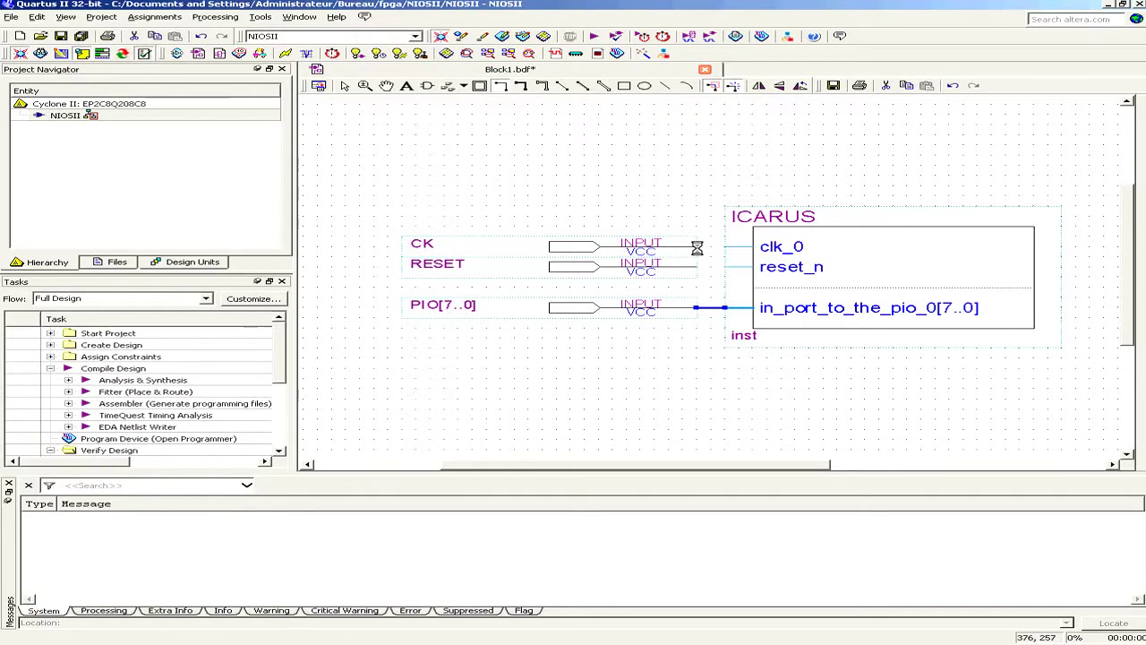
{"action": "left_click_drag", "start_coordinate": [697, 246], "coordinate": [725, 246]}
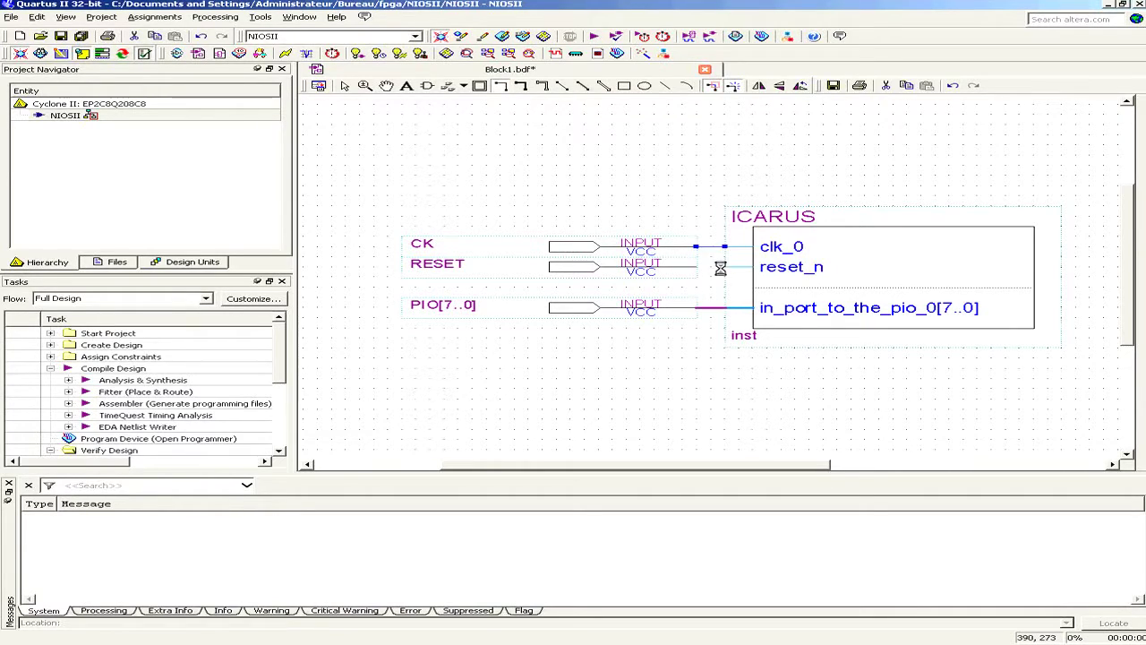